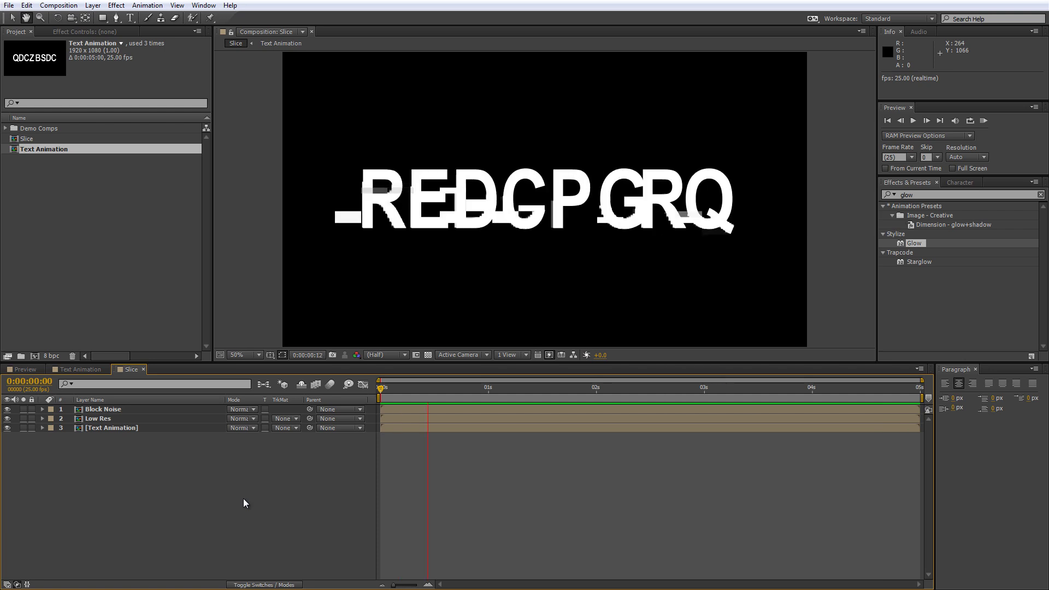
Stop the RAM preview of the Slice composition's glitched title.
key(space)
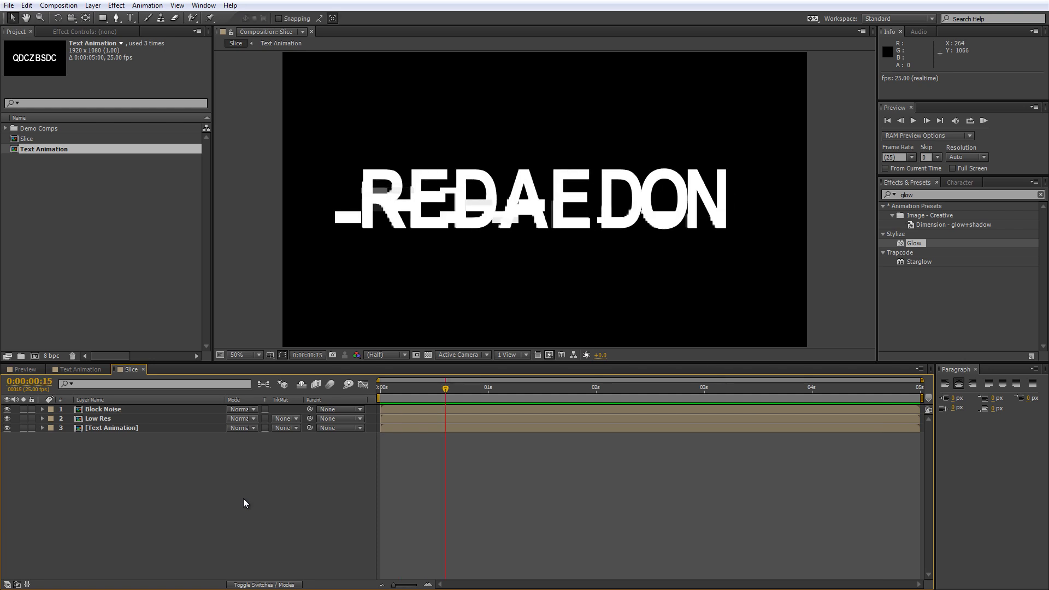
Create a new composition from Slice and name it 'Horizontal Breaks'.
click(114, 283)
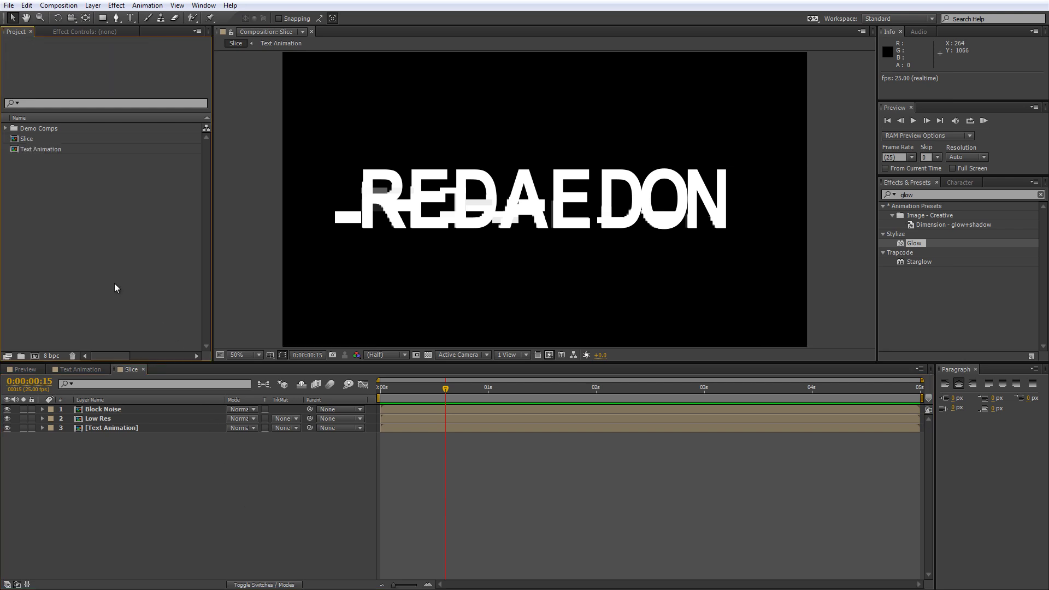
click(14, 140)
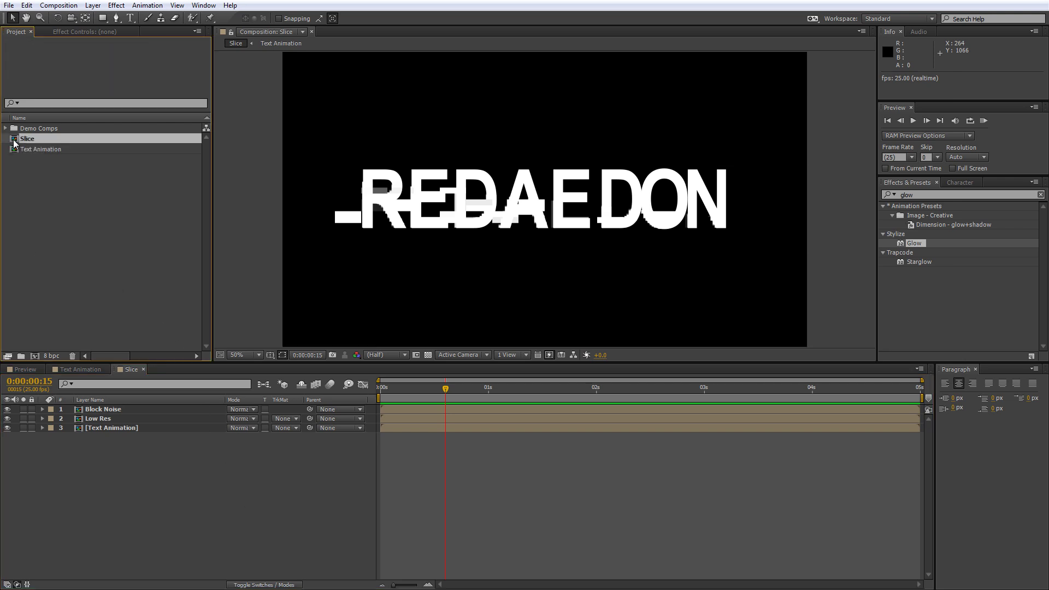
click(37, 357)
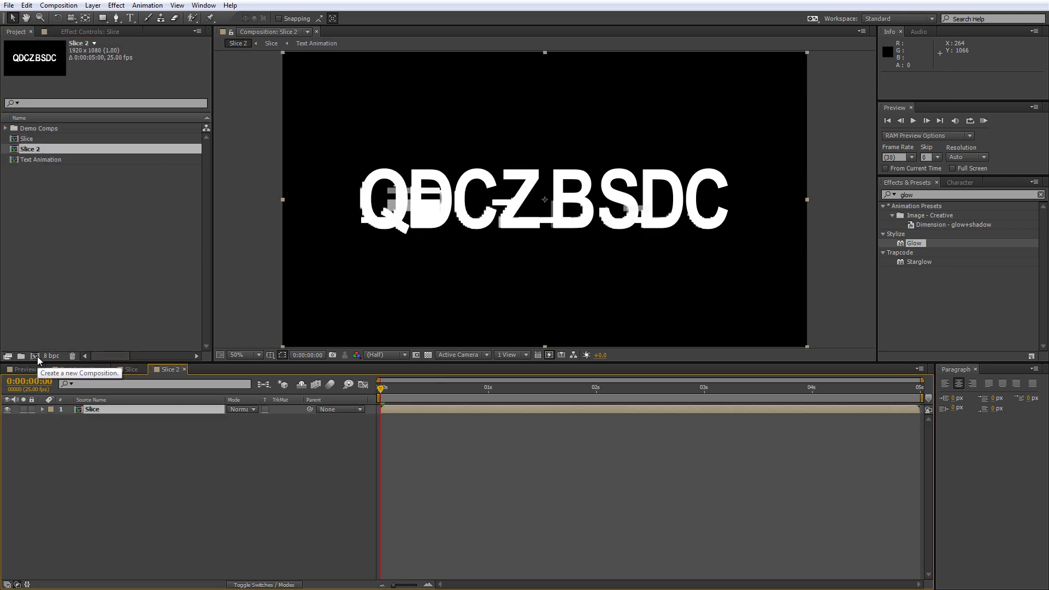
key(ctrl+k)
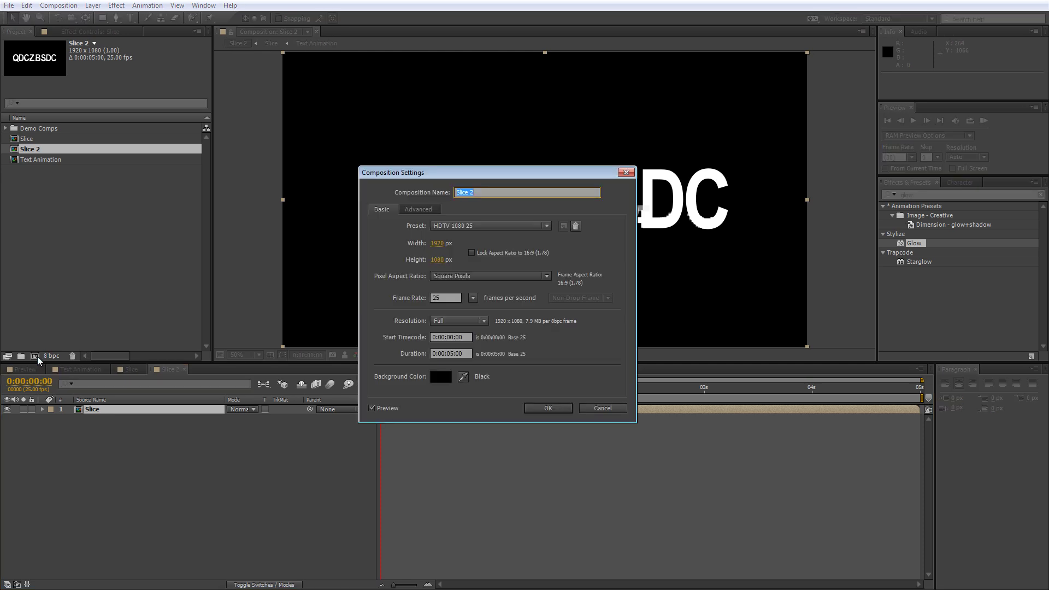
text(Horizontal Breaks)
key(Return)
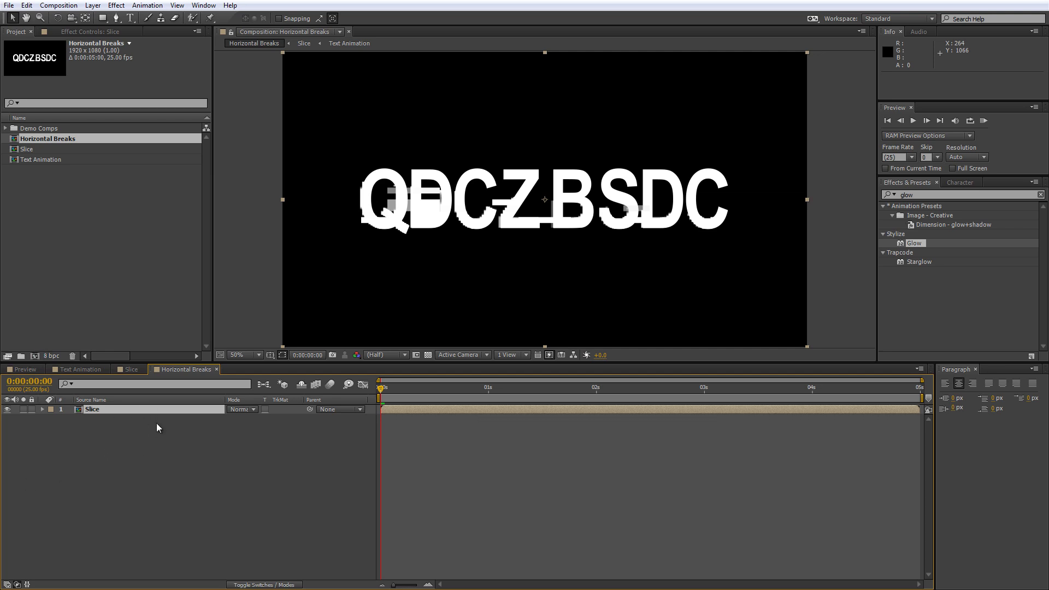
Rename the Slice layer 'Wave Warp', then duplicate it and name the copy 'Block Dissolve'.
click(130, 409)
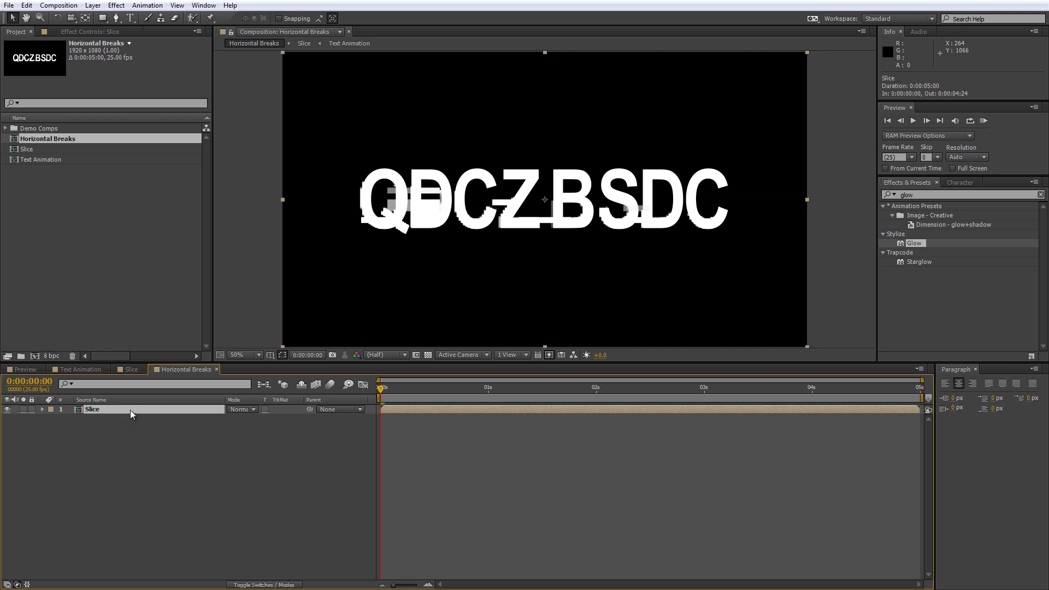
key(Return)
text(Wave War)
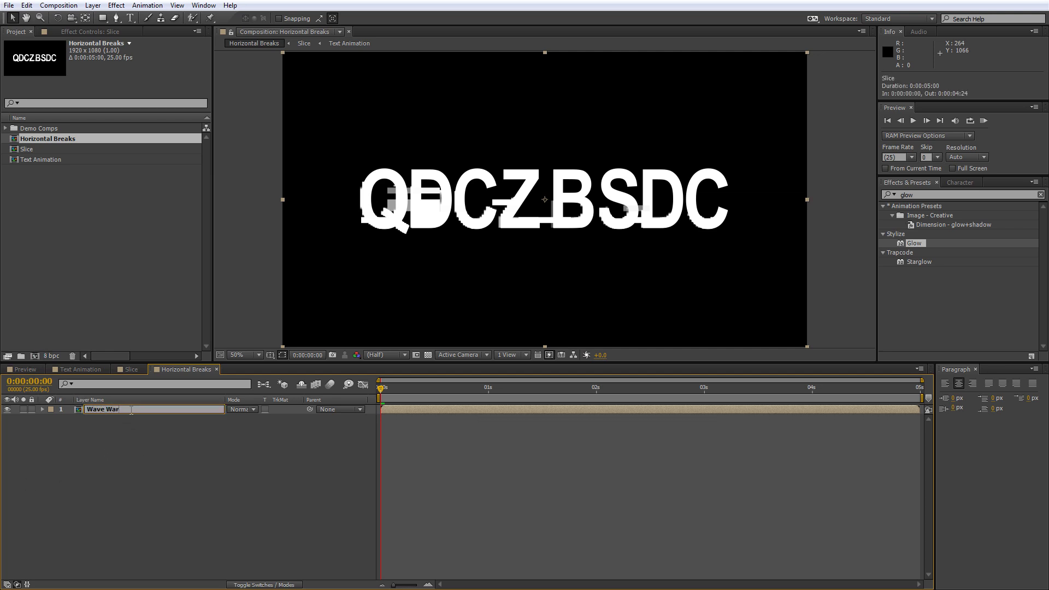
text(p)
key(Return)
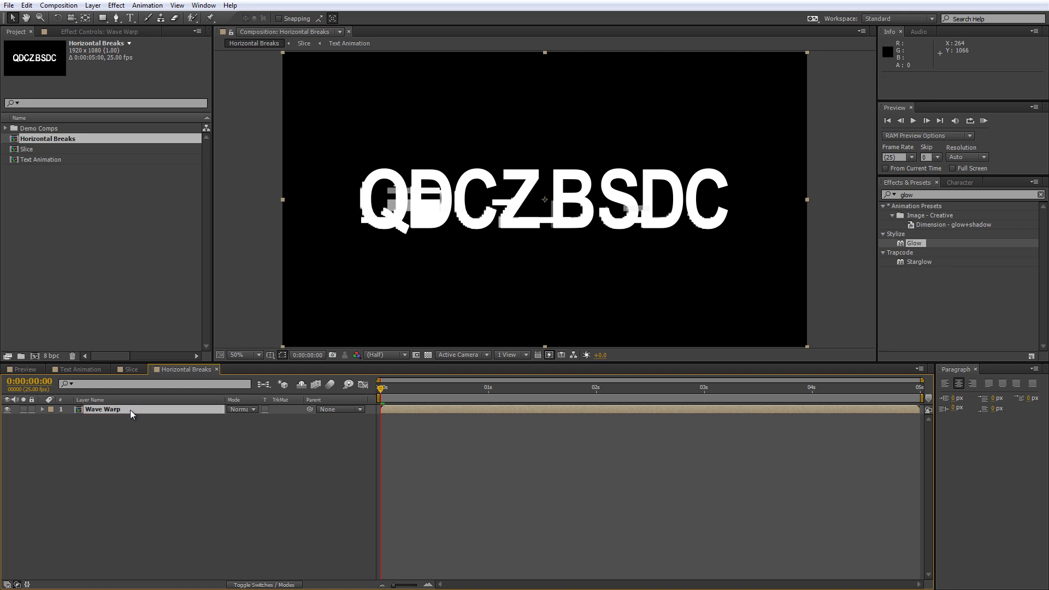
key(ctrl+d)
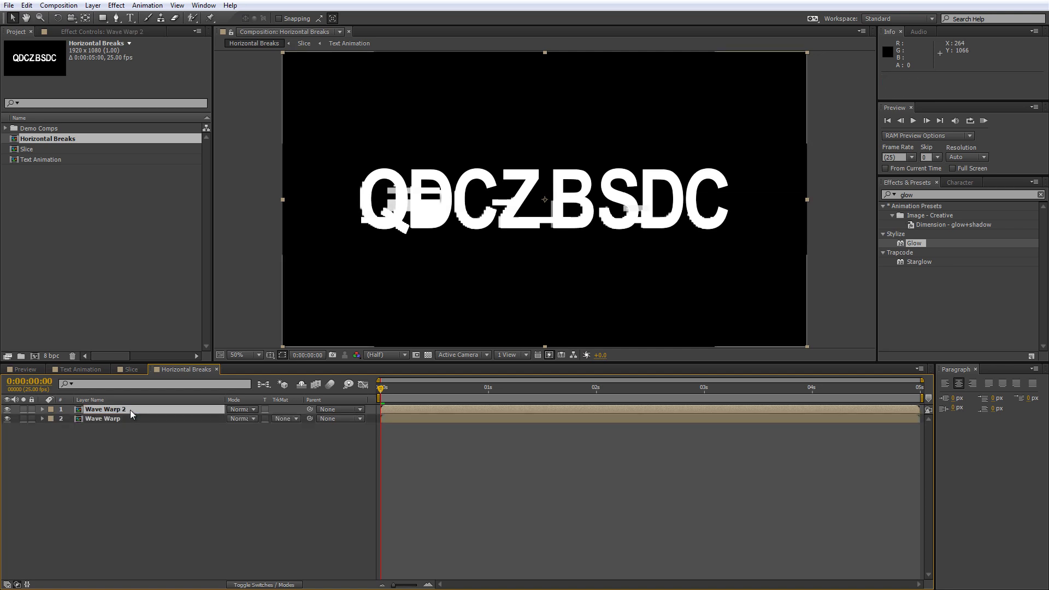
key(Return)
text(Block Dissolve)
key(Return)
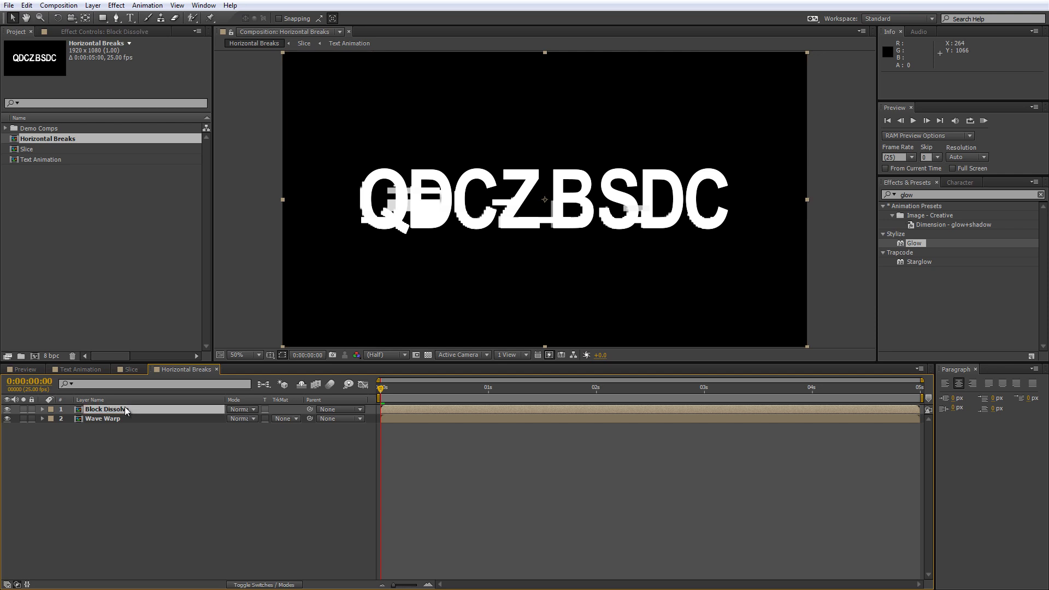
Apply Block Dissolve to the top layer with 95% Transition Completion, block width about 270, height 3.
click(140, 434)
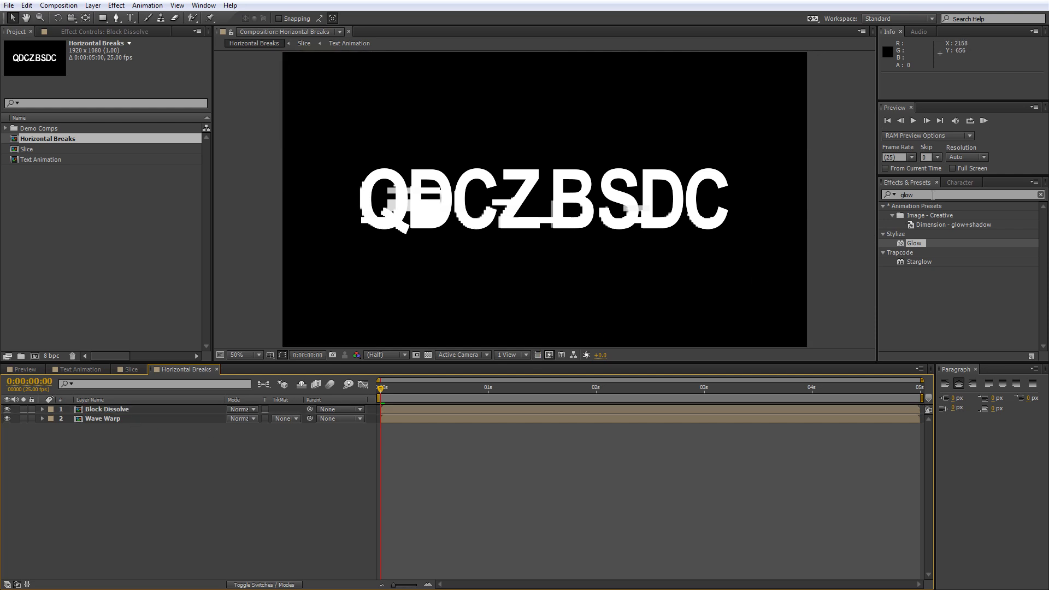
click(901, 195)
text(block)
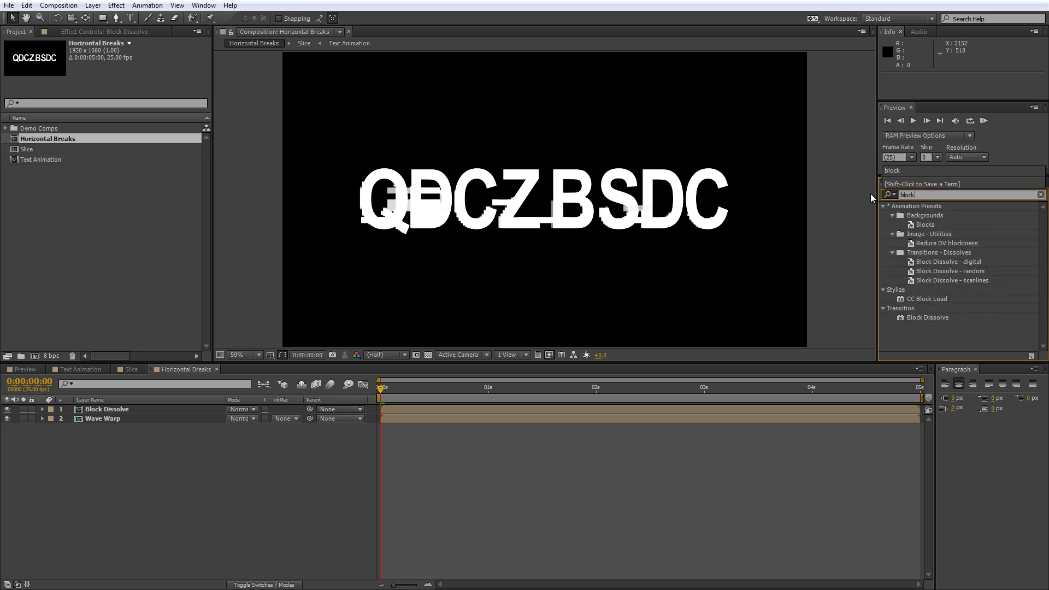
drag(925, 317, 115, 411)
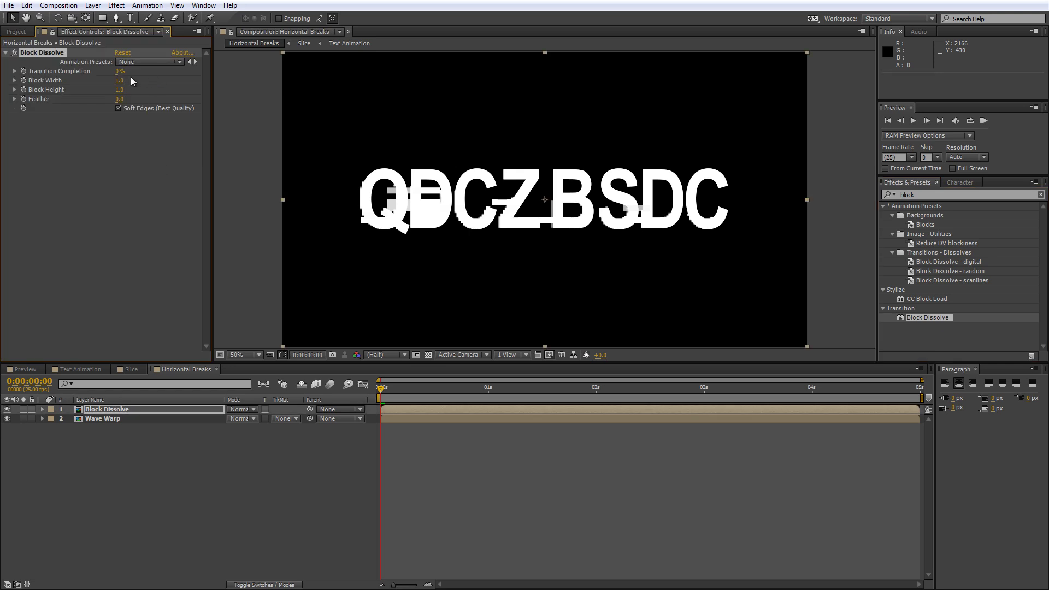
click(119, 71)
text(95)
key(Tab)
text(2)
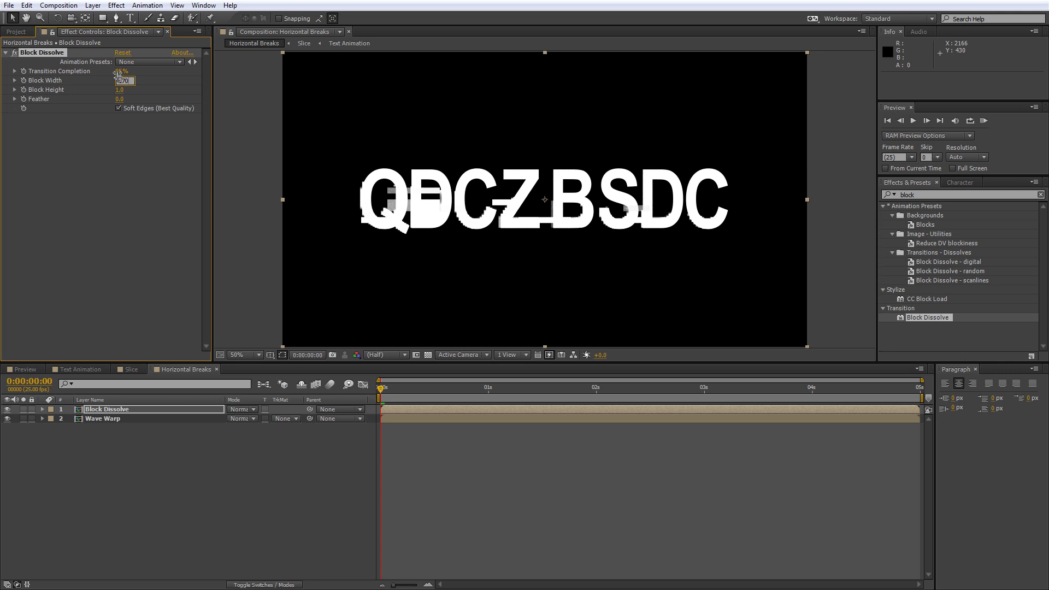
key(Tab)
key(Tab)
click(132, 159)
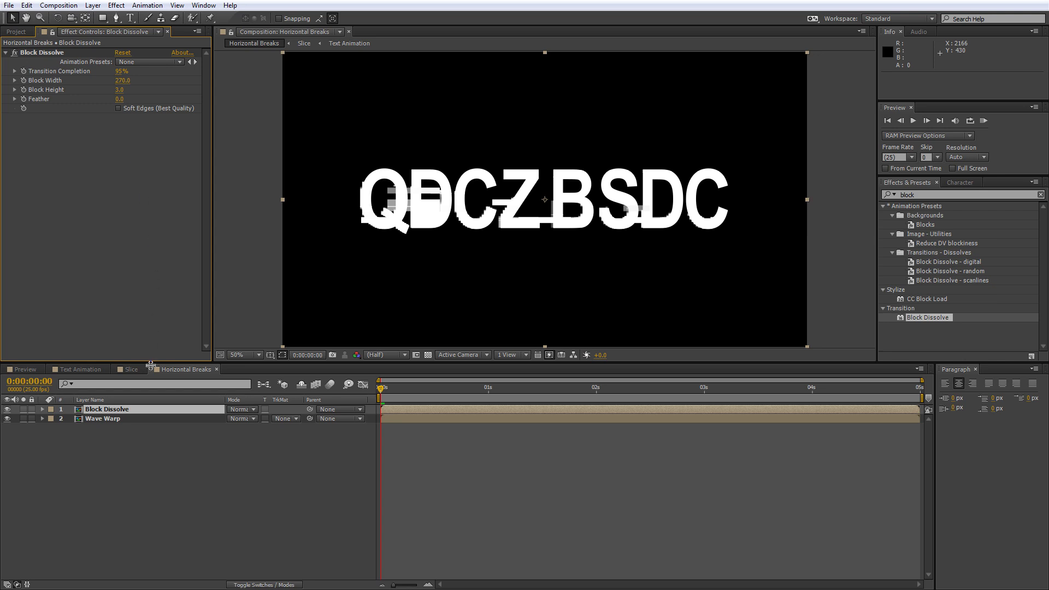
Set the Block Dissolve layer's blend mode to Difference, comparing with Wave Warp hidden and shown.
click(150, 410)
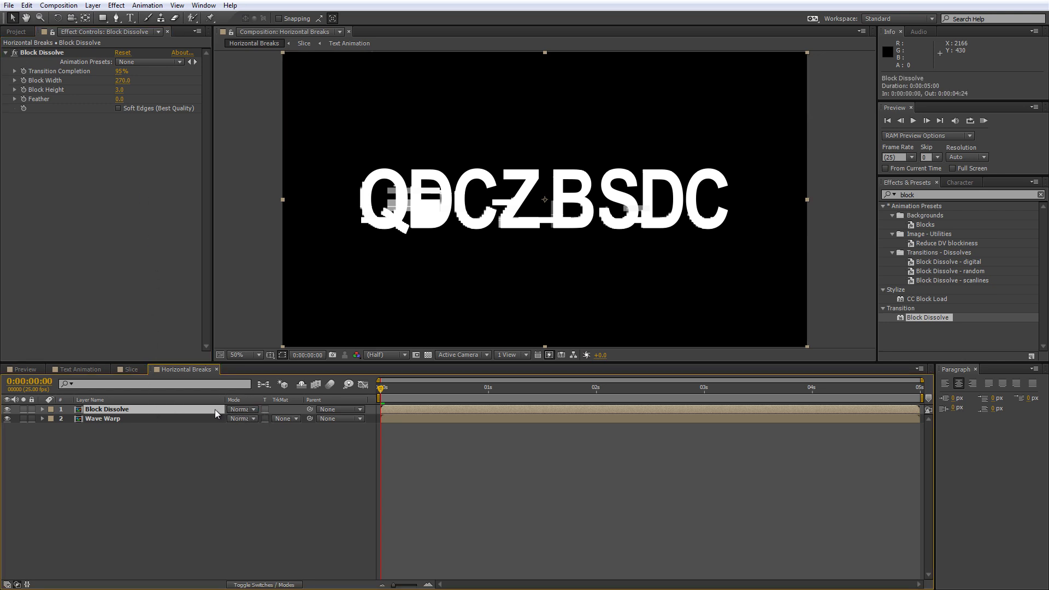
key(F4)
key(F4)
click(255, 410)
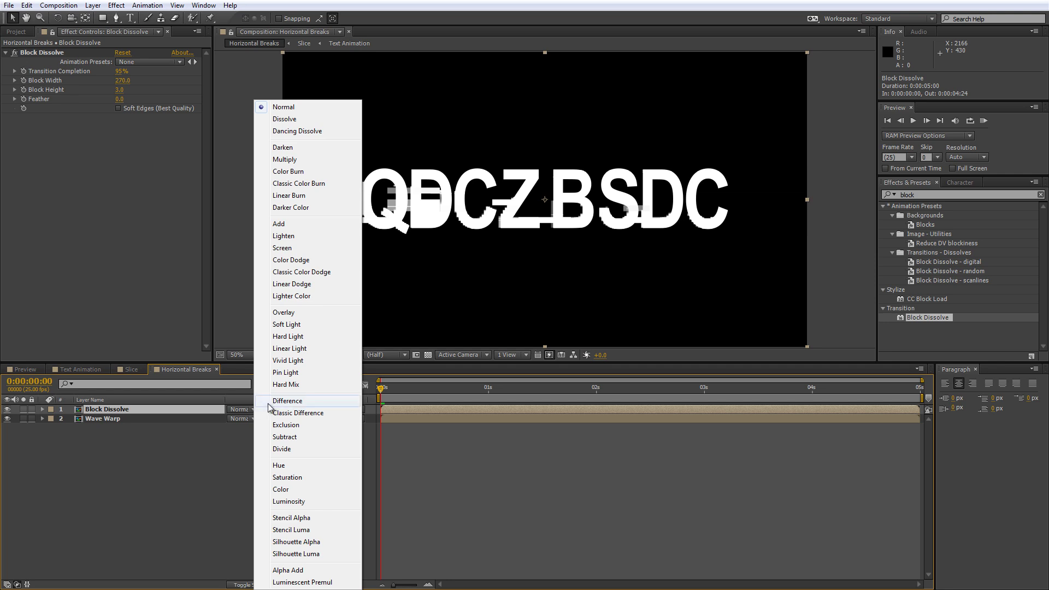
click(269, 403)
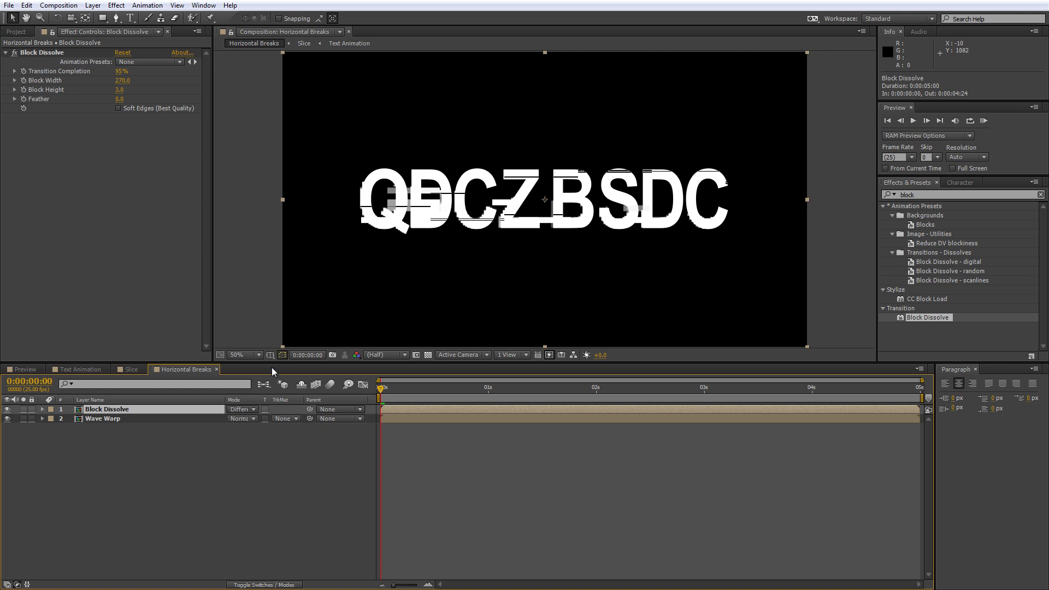
click(257, 409)
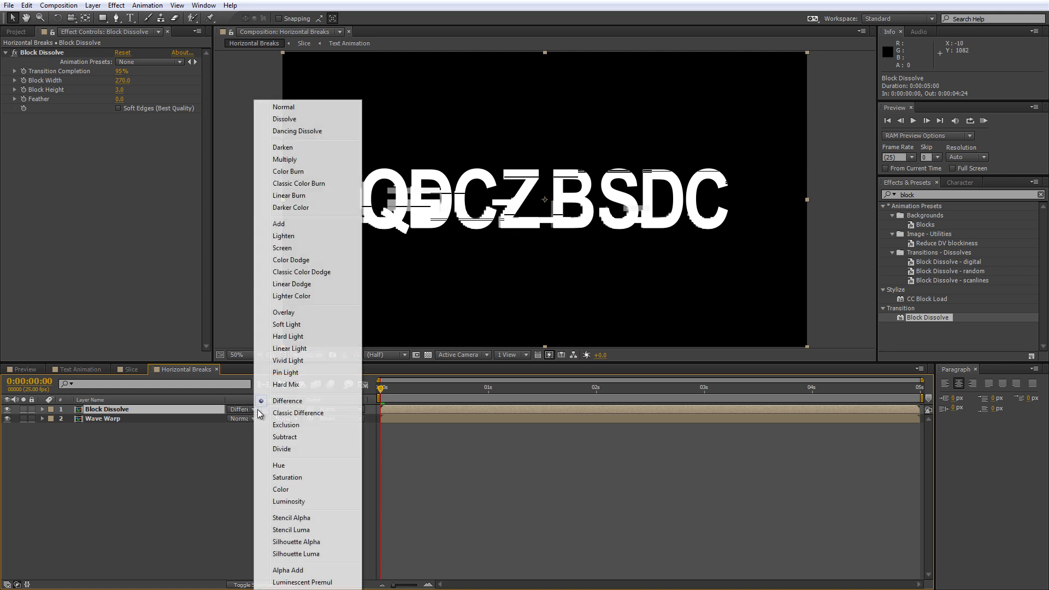
click(304, 106)
click(7, 419)
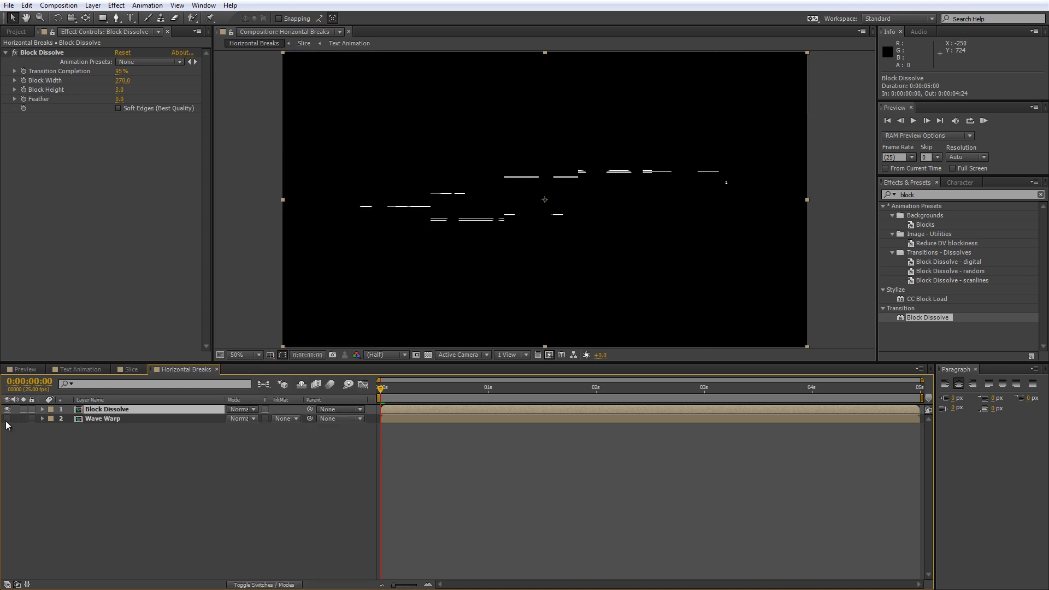
click(100, 456)
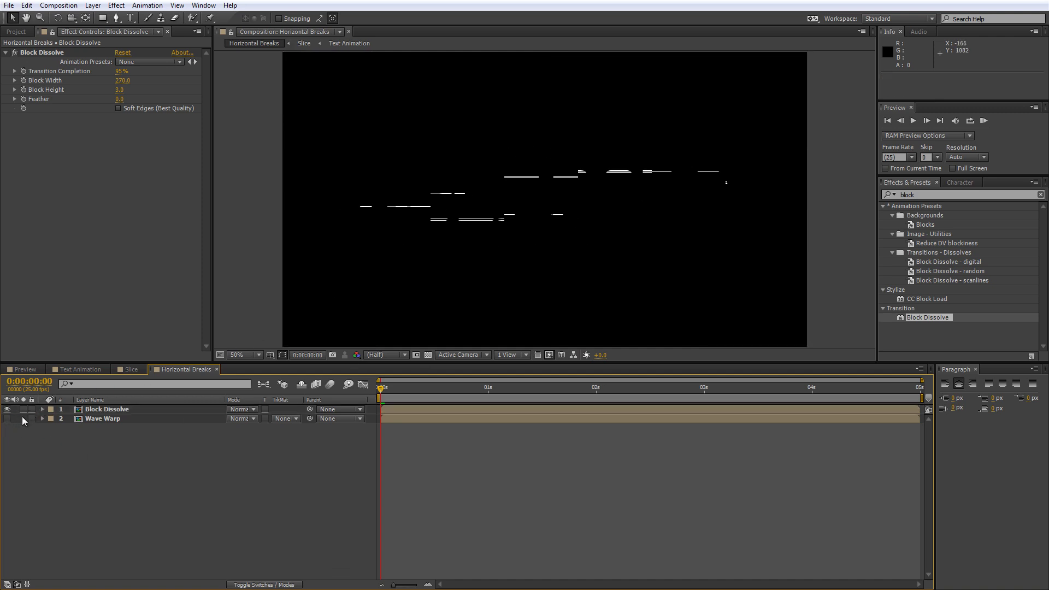
click(253, 410)
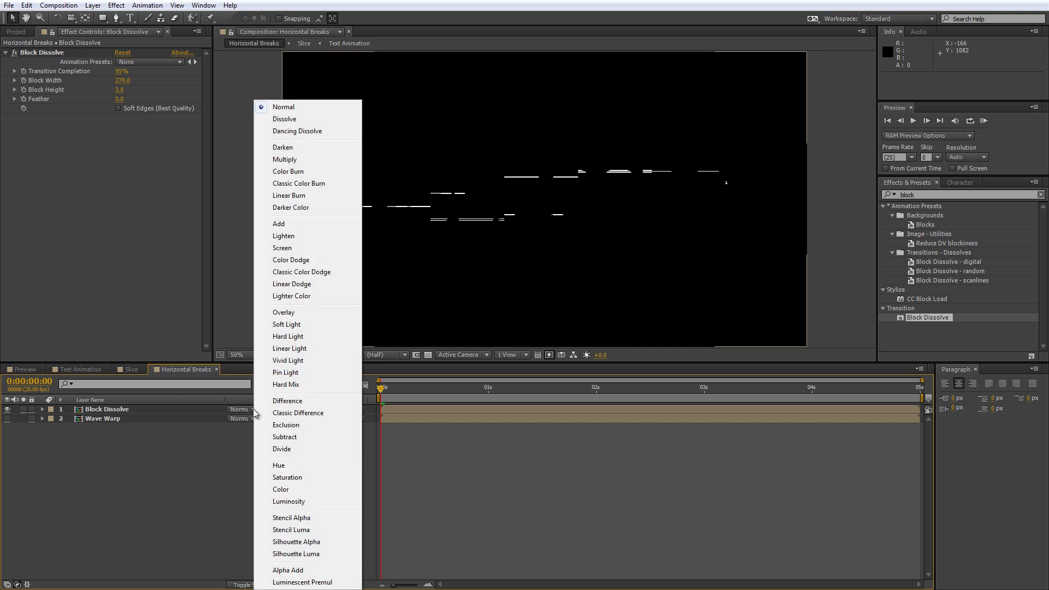
click(268, 400)
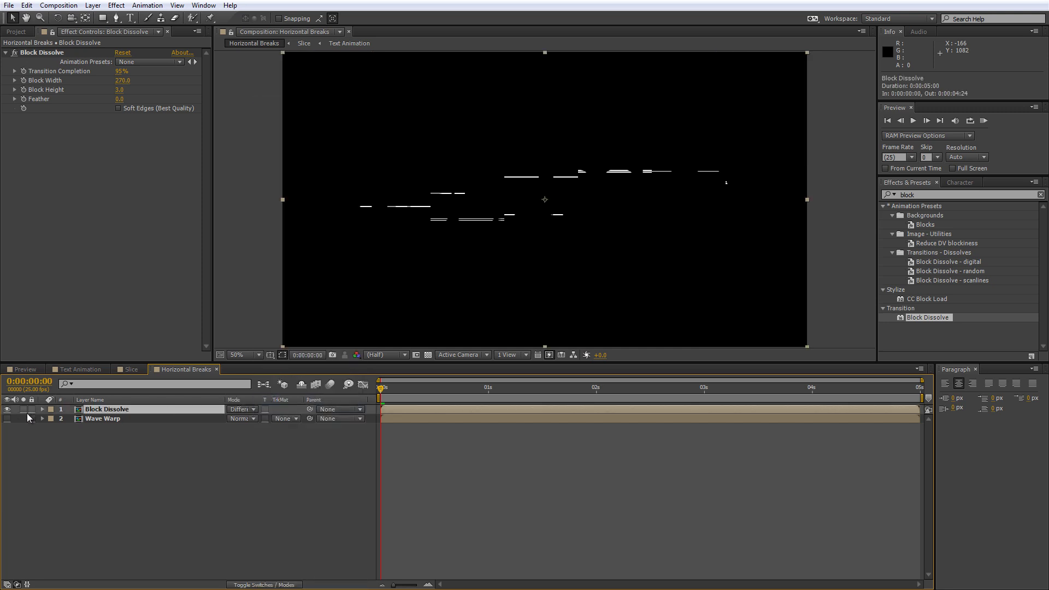
click(7, 419)
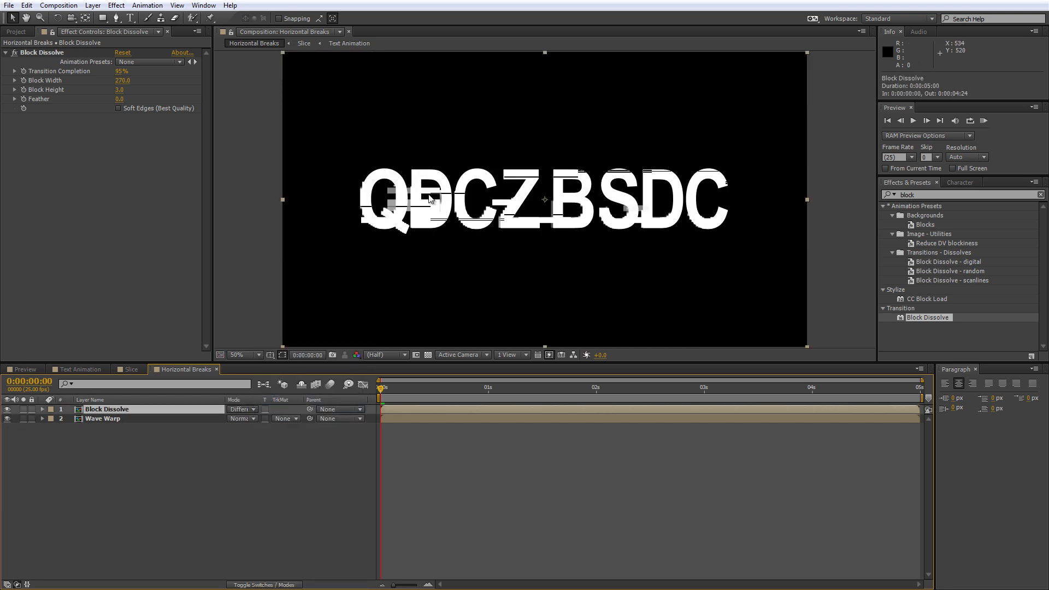
click(234, 459)
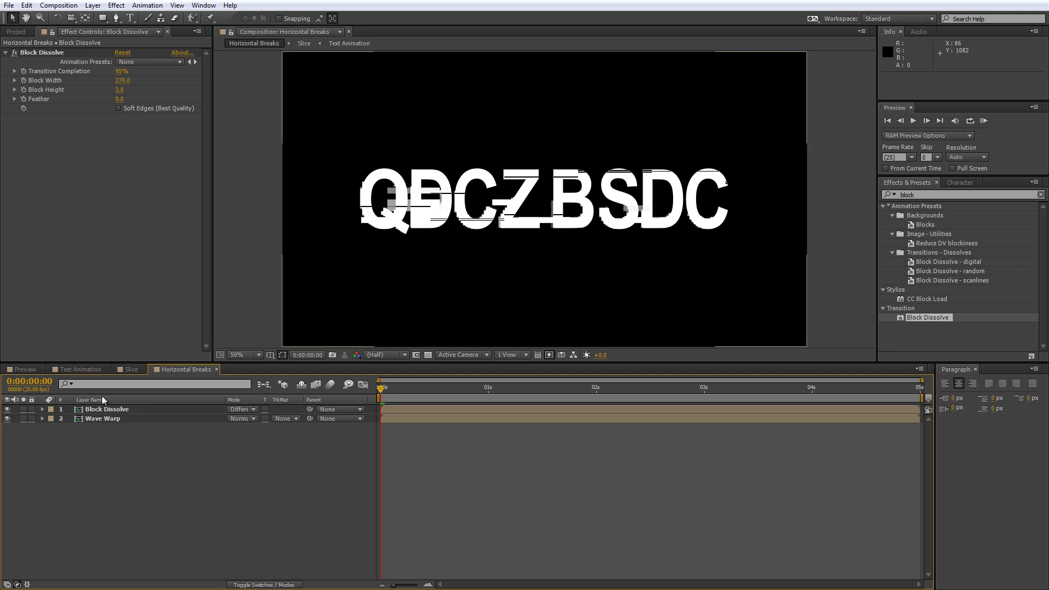
View the finished REDACTED clip in the Preview composition at a glitch frame near 3 seconds.
click(28, 367)
click(453, 388)
drag(450, 388, 451, 389)
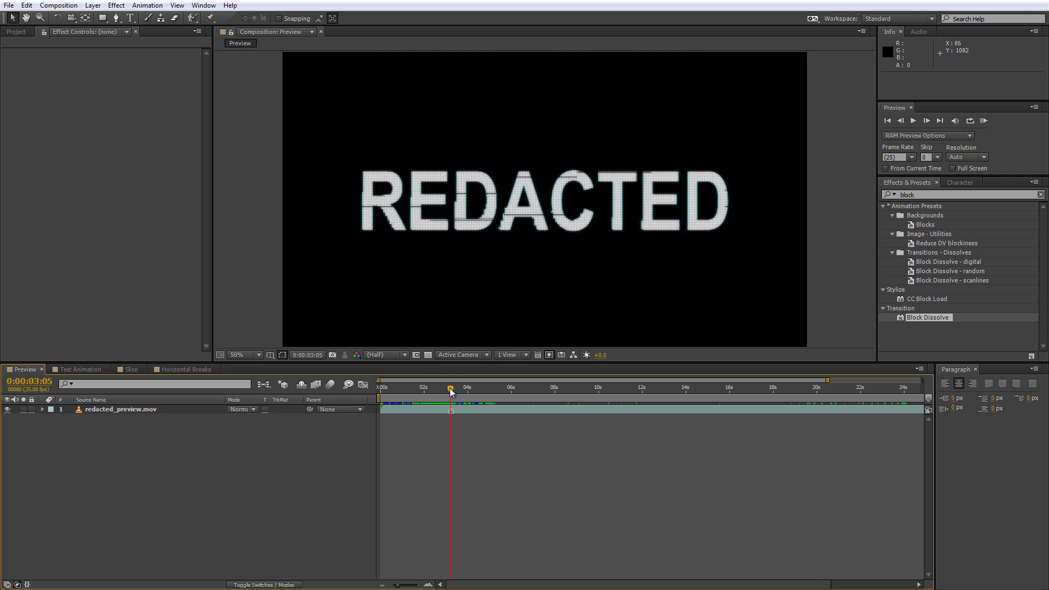
Apply Wave Warp to the Wave Warp layer in Horizontal Breaks with a Square wave type.
click(195, 369)
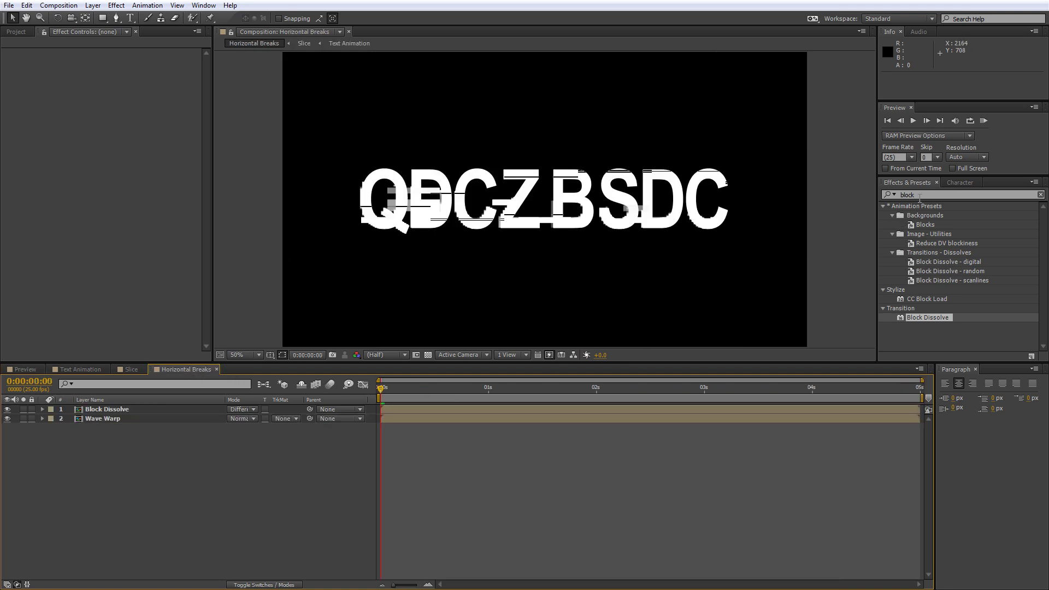
key(ctrl+5)
text(wave w)
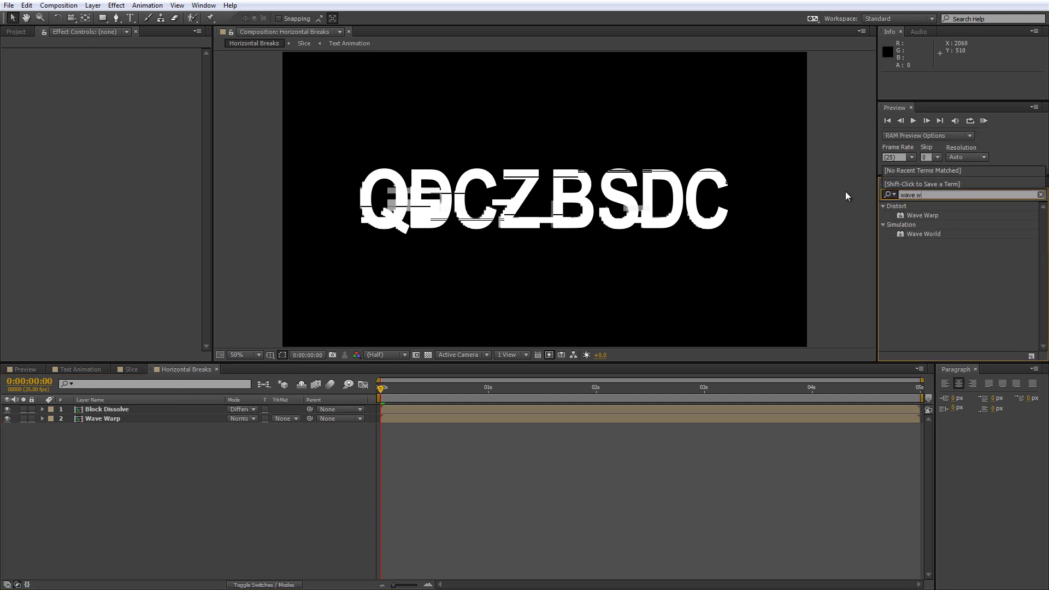
mouse_move(917, 215)
mouse_down()
mouse_move(207, 328)
mouse_move(106, 419)
mouse_up()
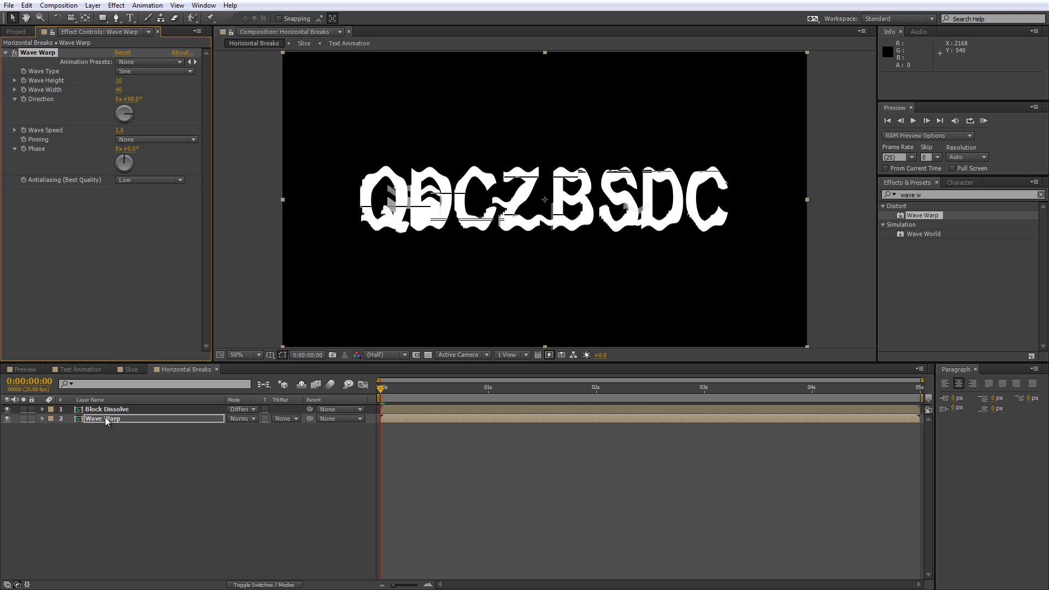
click(162, 72)
click(159, 94)
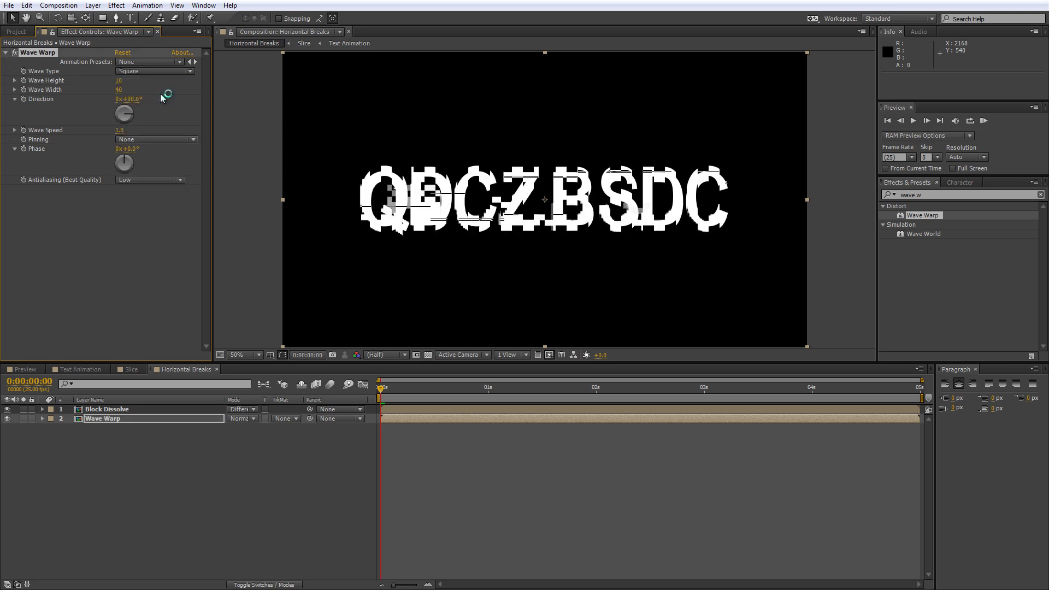
Set Wave Warp to Wave Height 0, Wave Width 270, Direction 0° and Wave Speed 0.
click(118, 82)
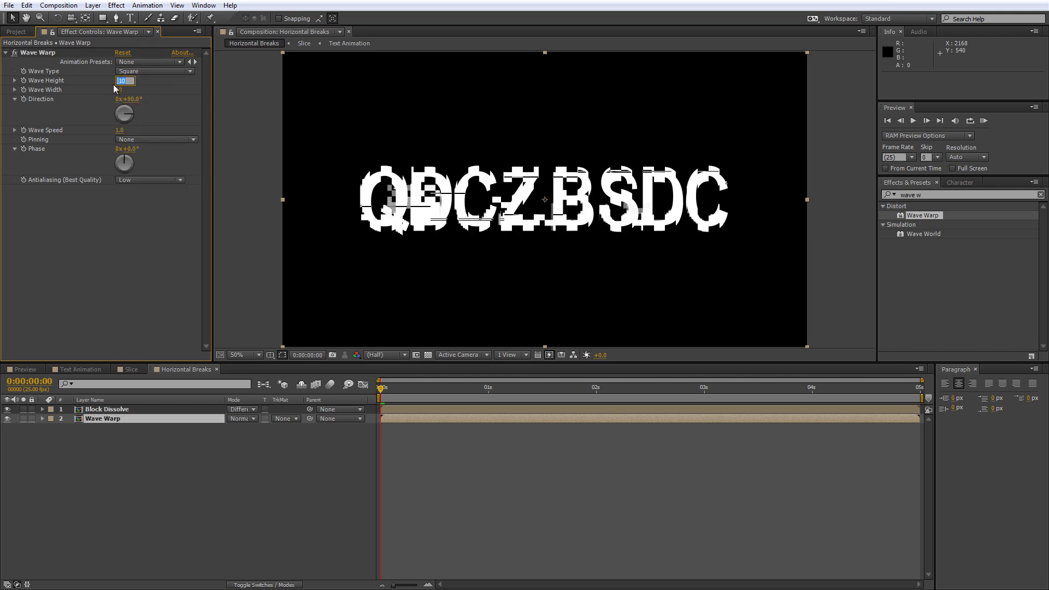
key(Tab)
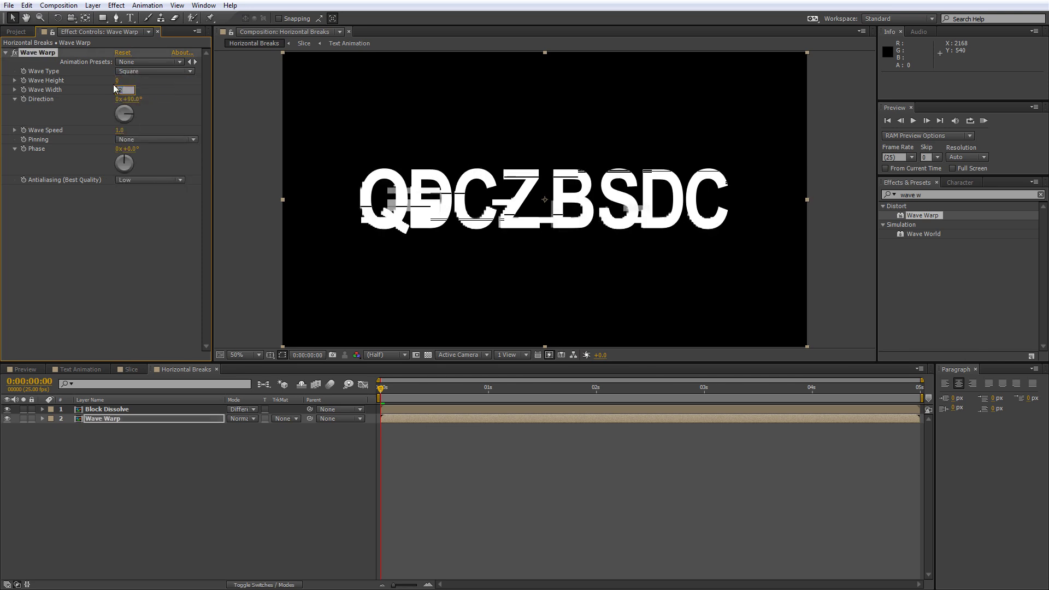
key(Tab)
key(Tab)
text(0)
key(Tab)
text(0)
key(Tab)
Keyframe Wave Height at 0 at 2:00 and 107 one frame later, nudging Wave Width up slightly.
click(542, 392)
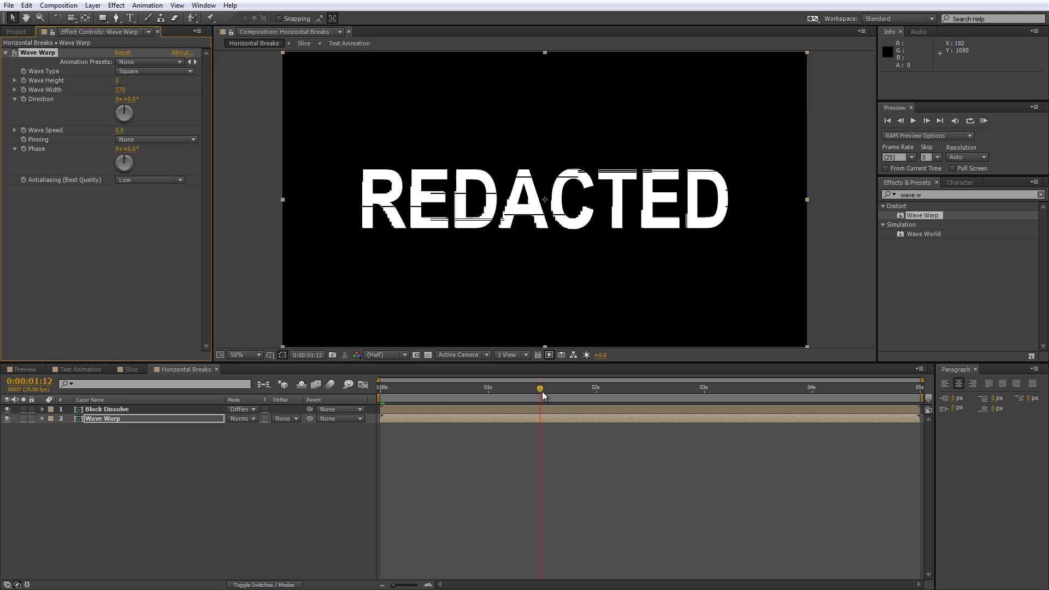
drag(566, 392, 596, 395)
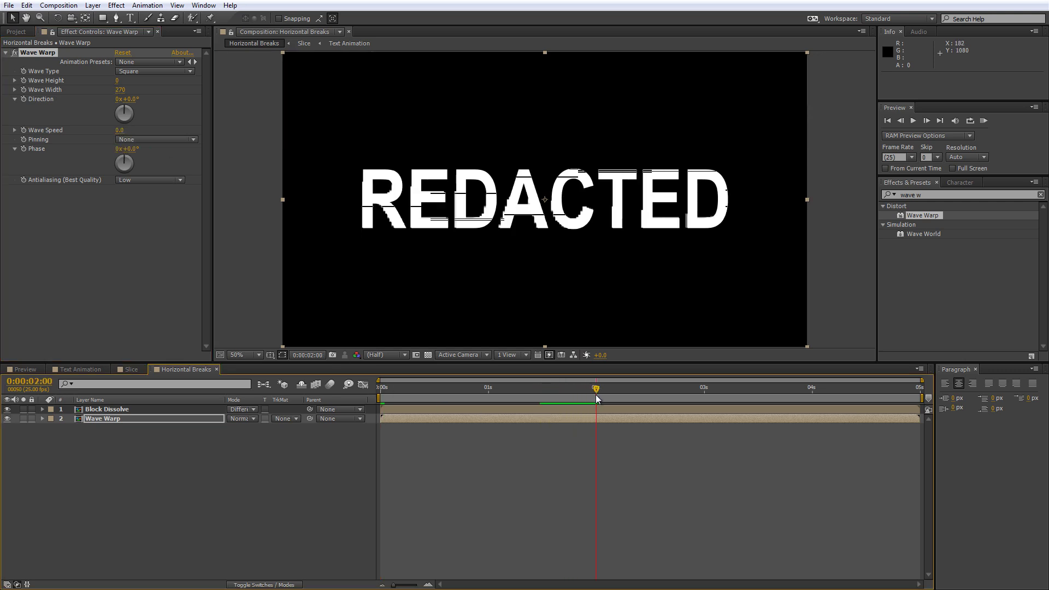
click(24, 81)
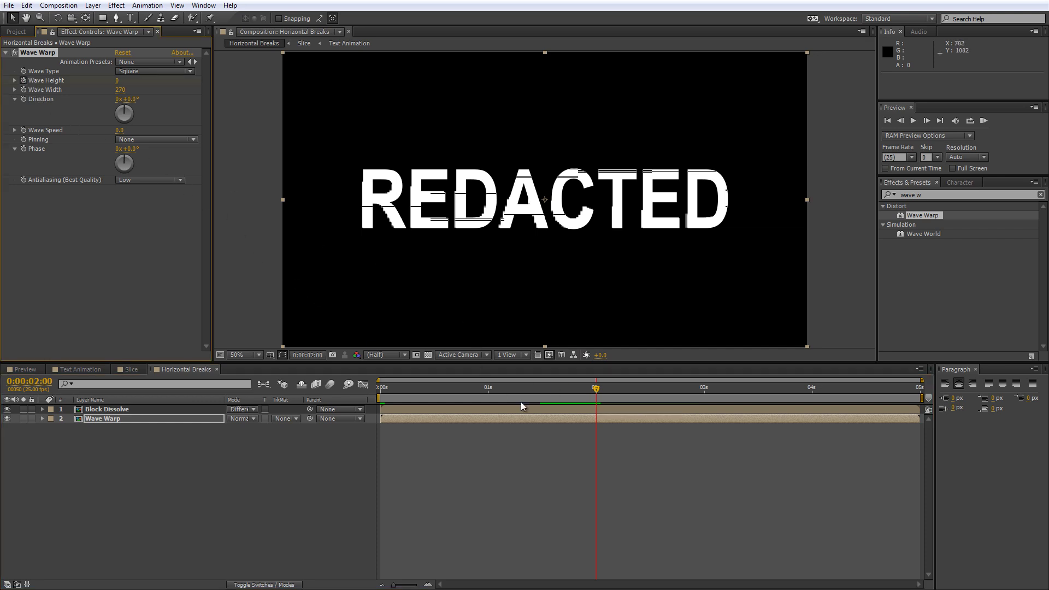
key(Page_Down)
key(Return)
click(163, 98)
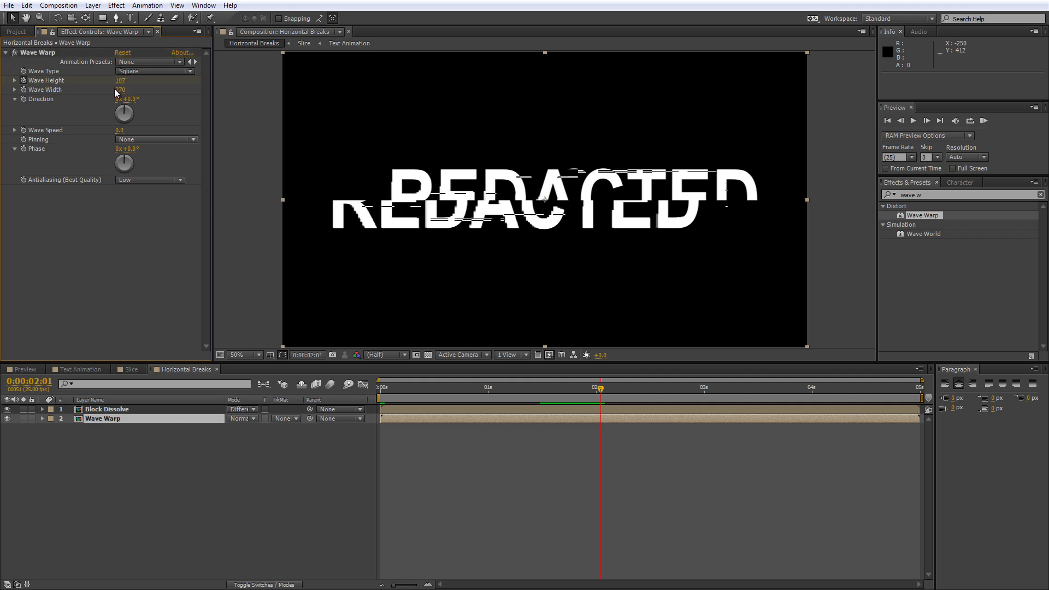
drag(120, 90, 189, 96)
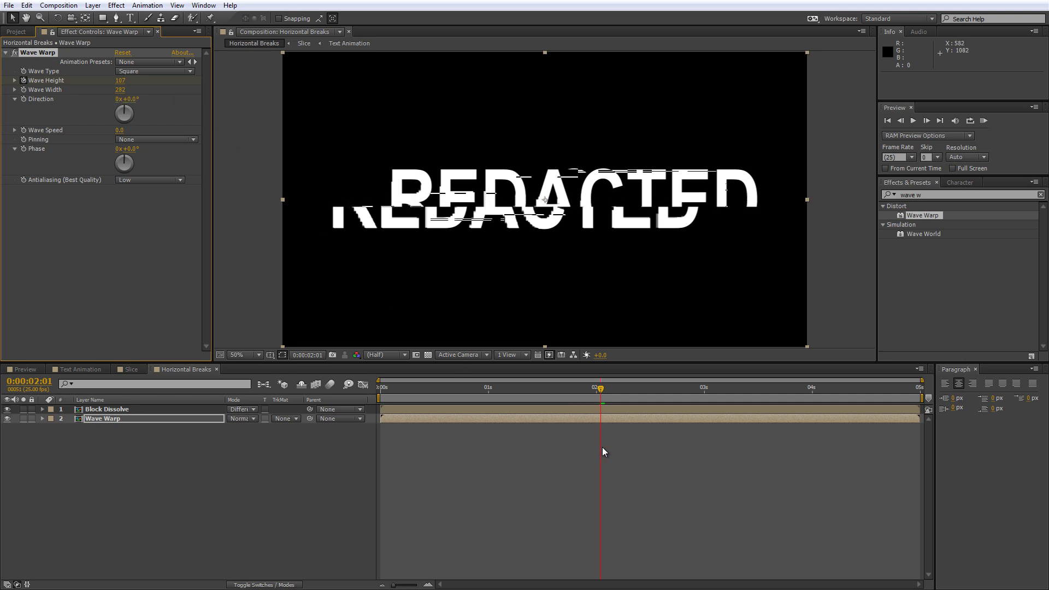
Return Wave Height to 0 on the following frame and scrub through the twitch.
key(Page_Down)
click(120, 81)
text(0)
key(Return)
drag(598, 394, 599, 396)
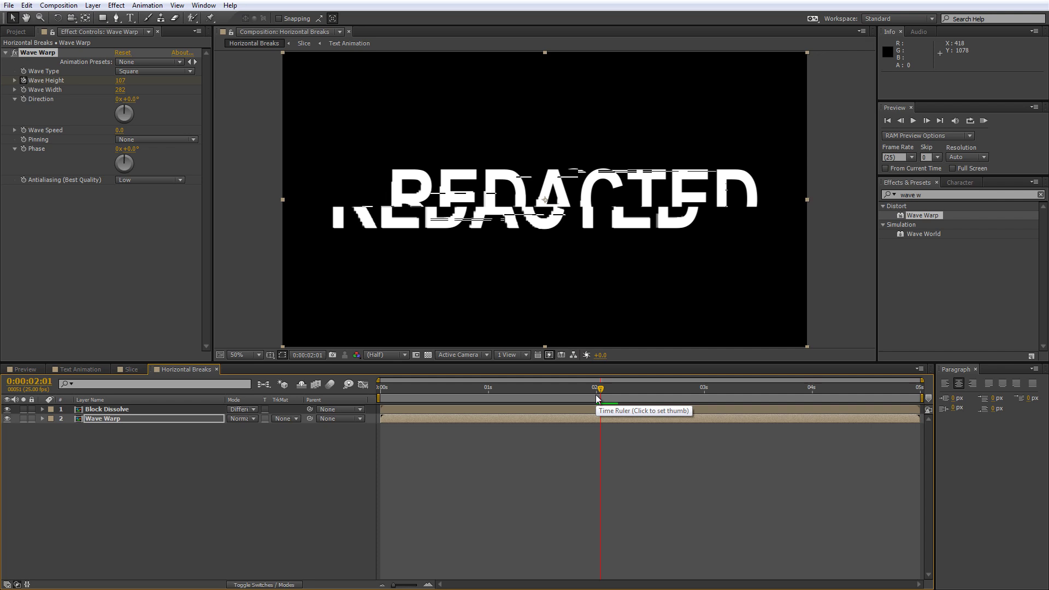
Copy the three Wave Height twitch keyframes and paste them again at 3:00 and 3:05.
click(215, 419)
key(u)
drag(610, 450, 589, 428)
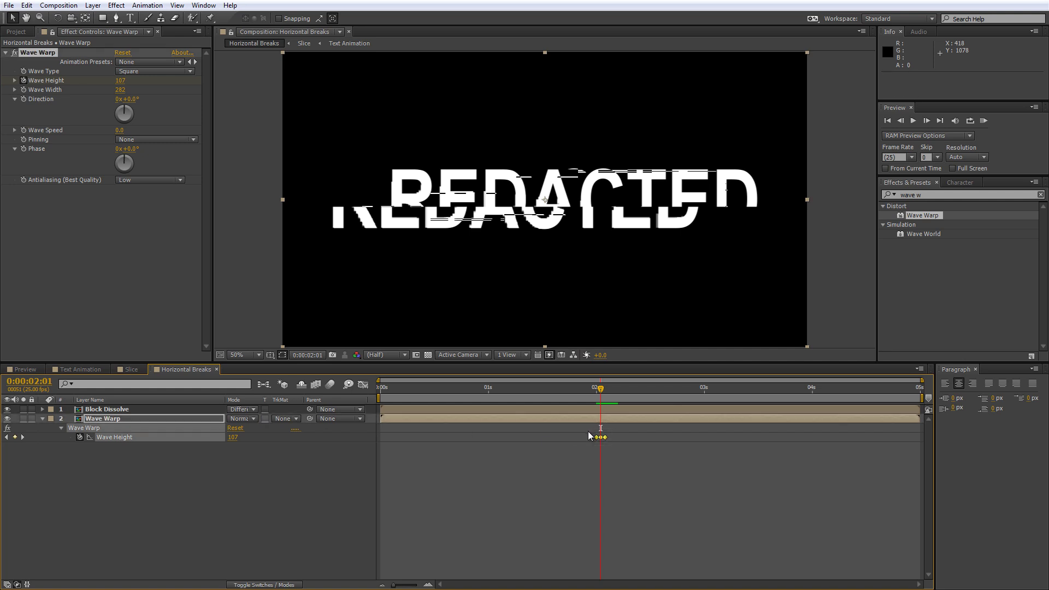
key(ctrl+c)
click(705, 392)
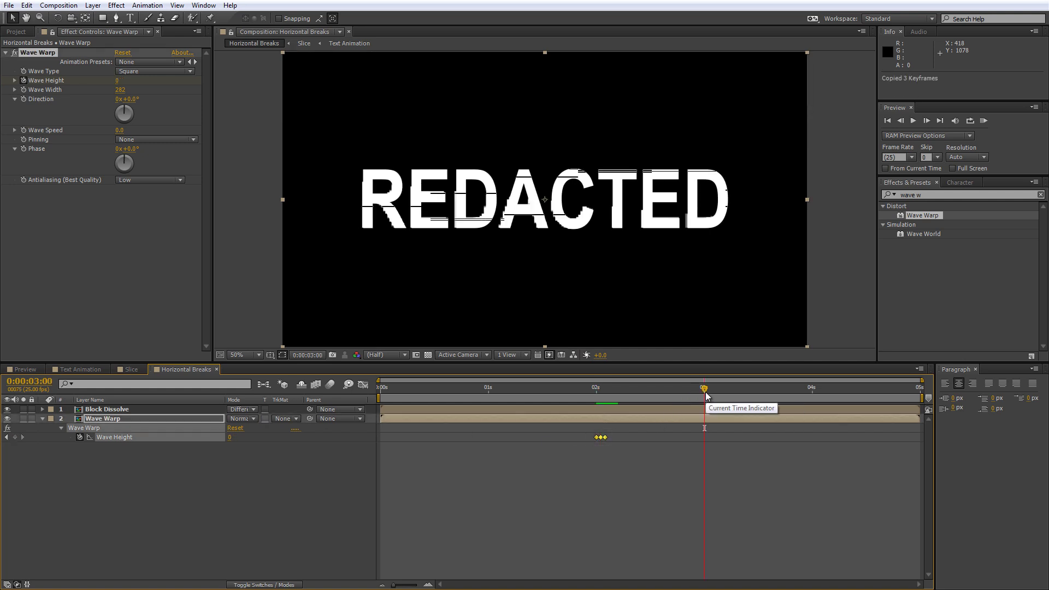
key(ctrl+v)
click(726, 389)
key(ctrl+v)
click(321, 486)
drag(705, 389, 748, 392)
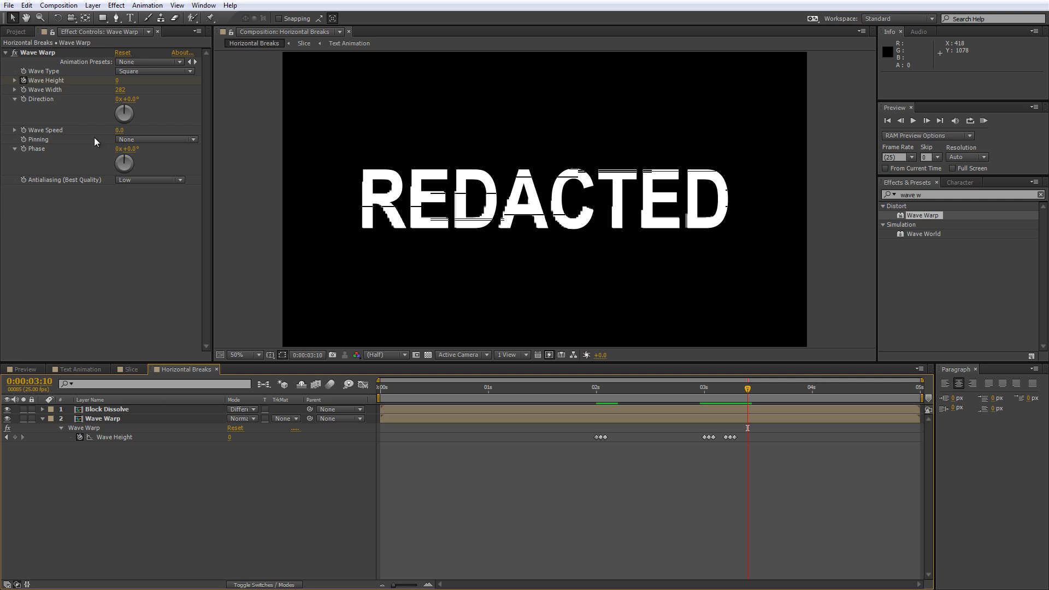
Nest Horizontal Breaks in a new composition named 'Pixel Effect'.
click(20, 33)
click(47, 224)
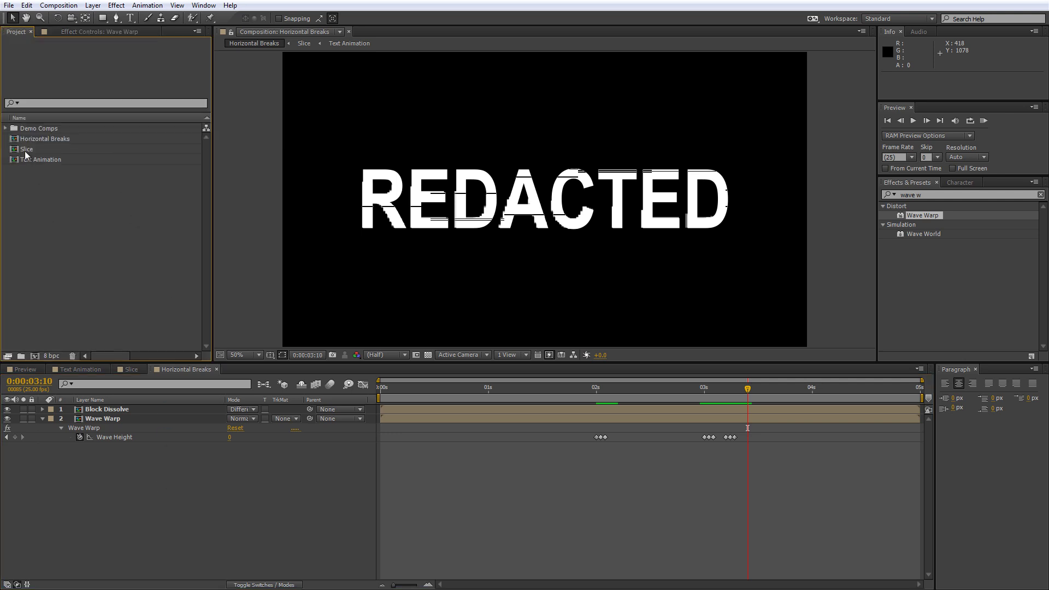
drag(15, 142, 38, 356)
click(37, 355)
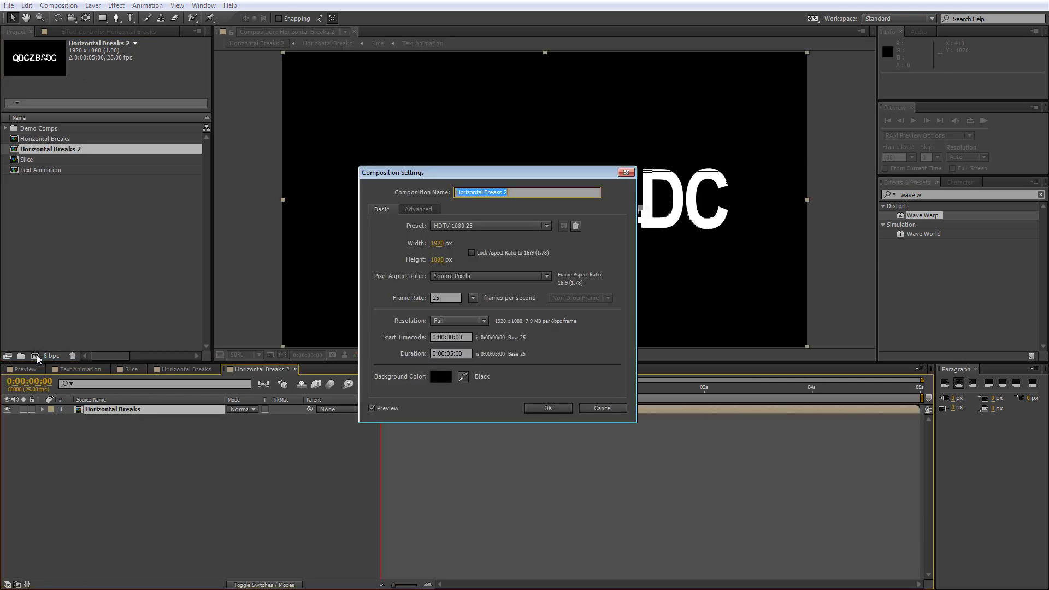
text(Pixel Effect)
key(Return)
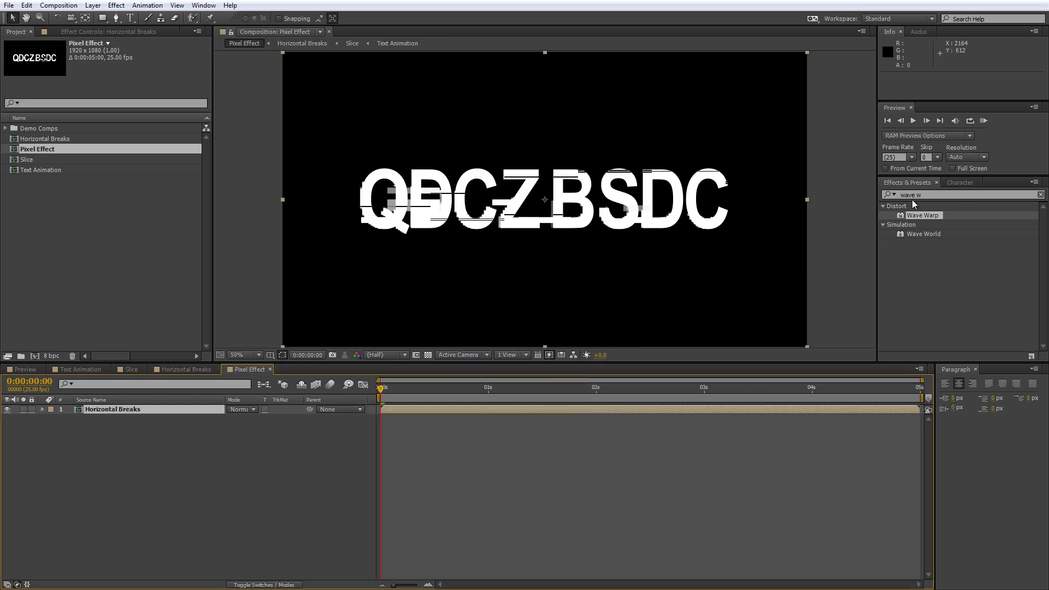
Apply Channel Blur to the Horizontal Breaks layer with Red Blurriness 5, inspecting it at 200% zoom.
click(902, 196)
text(channe)
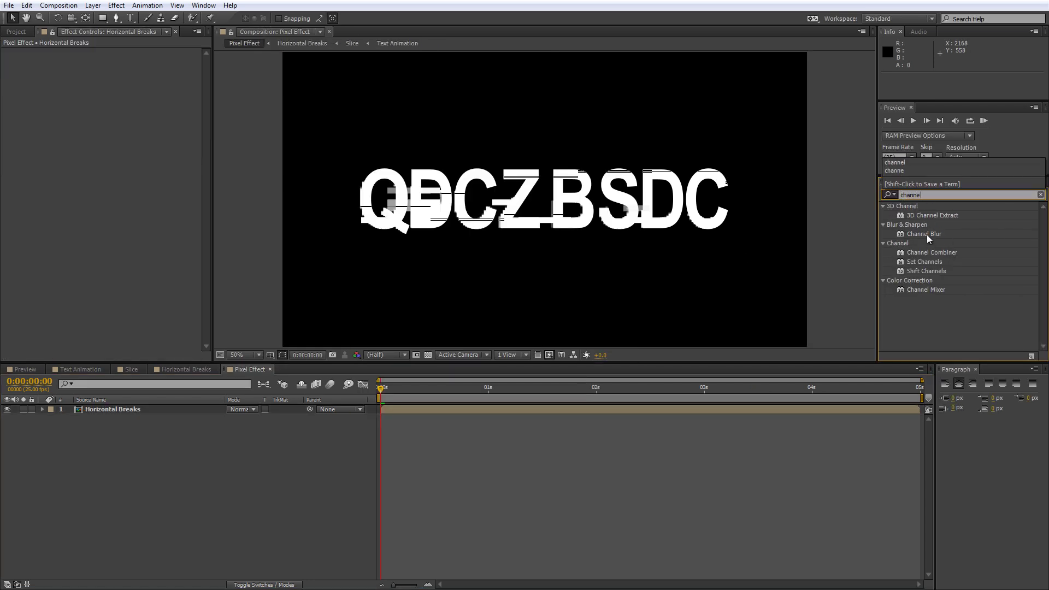
drag(926, 235, 176, 407)
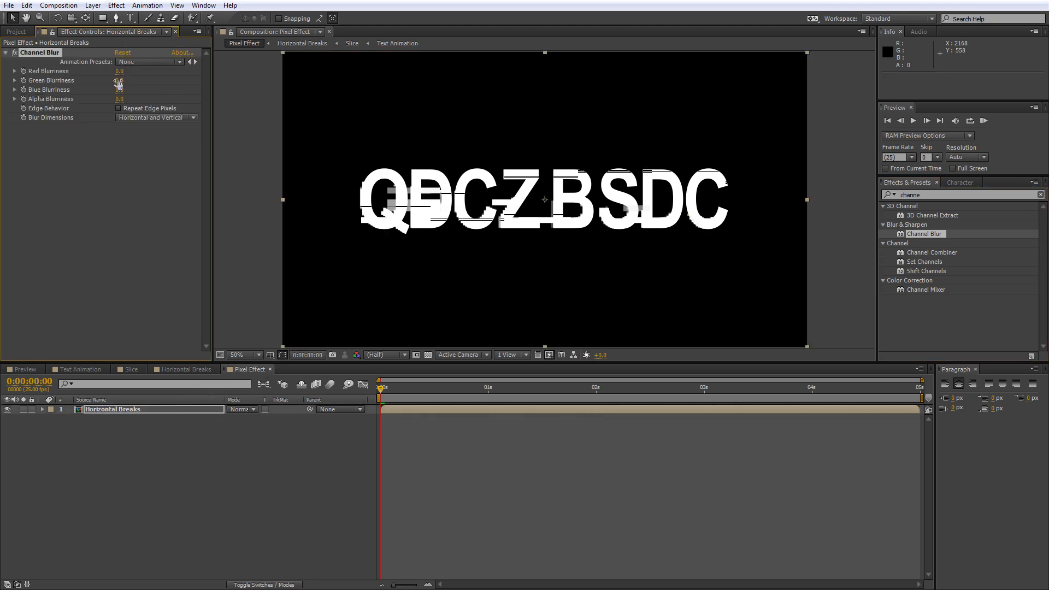
click(119, 71)
key(Return)
key(period)
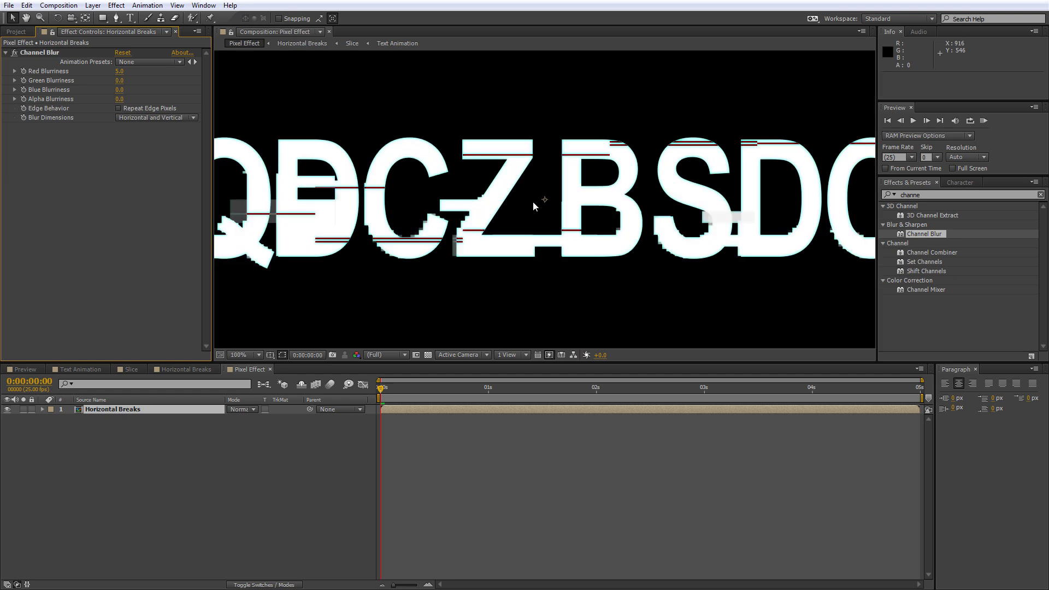
key(period)
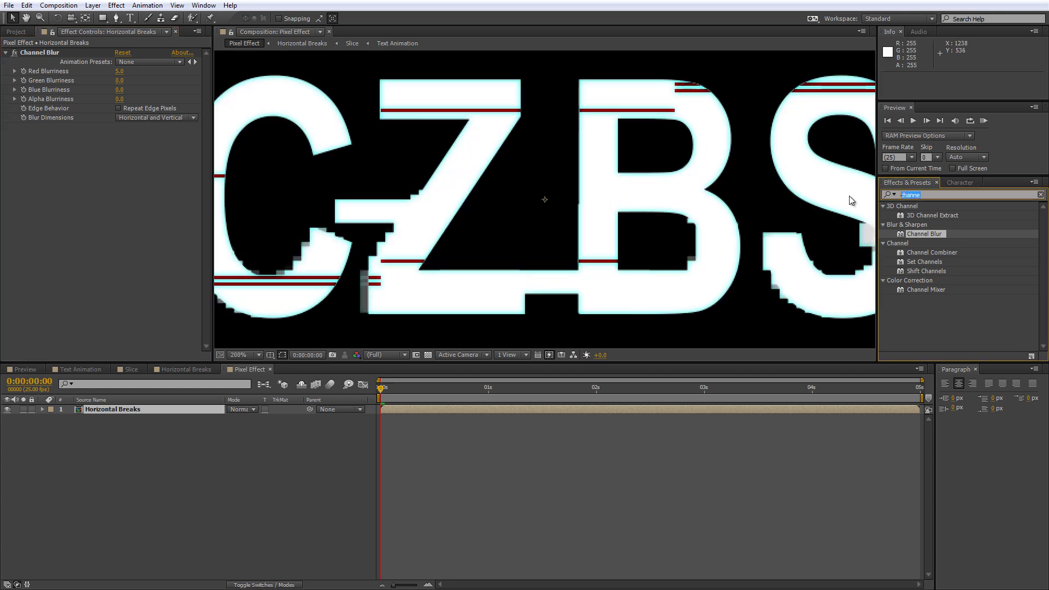
key(BackSpace)
key(BackSpace)
key(BackSpace)
key(BackSpace)
key(BackSpace)
key(BackSpace)
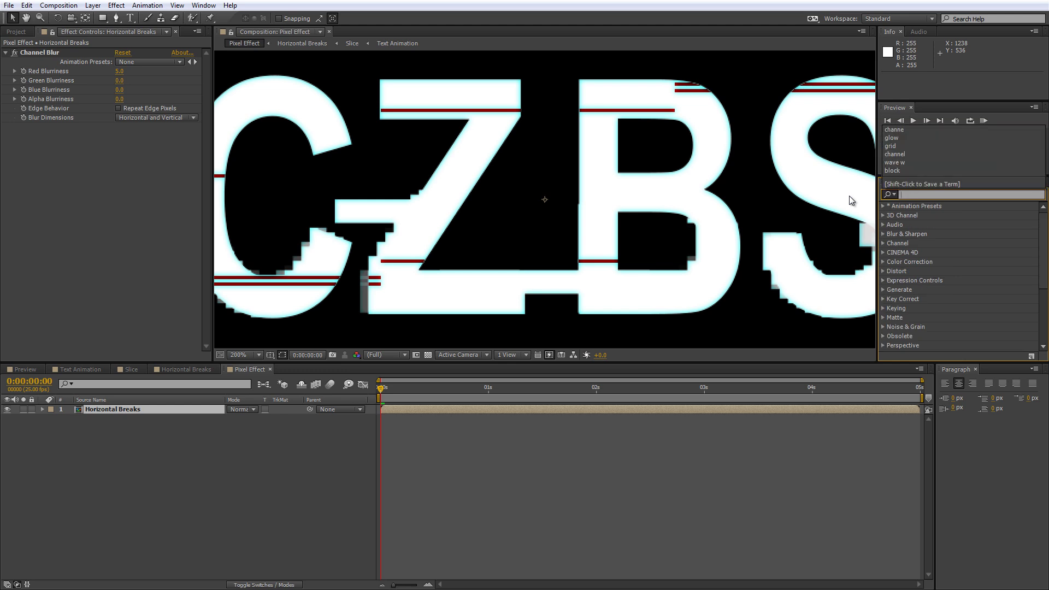
Add a Grid effect sized by Width & Height Sliders, with width 3 and height 6.
text(grid)
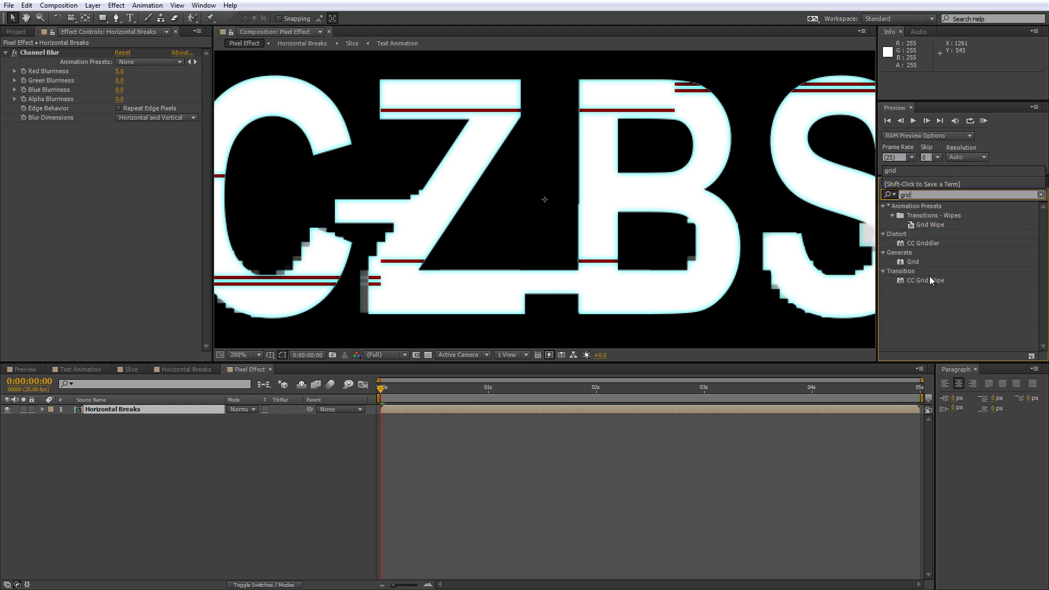
drag(913, 262, 193, 409)
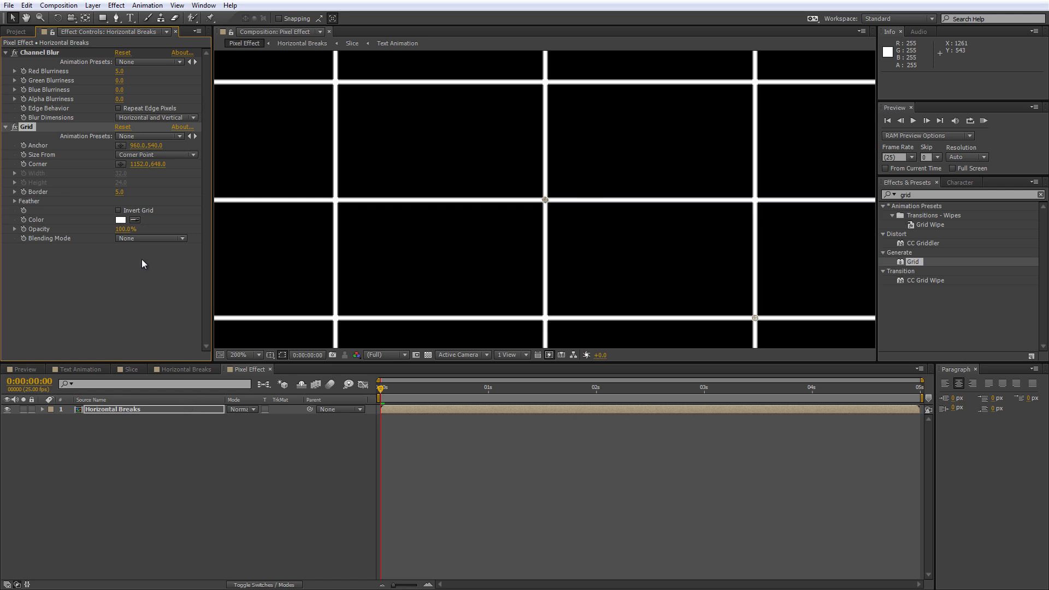
click(160, 156)
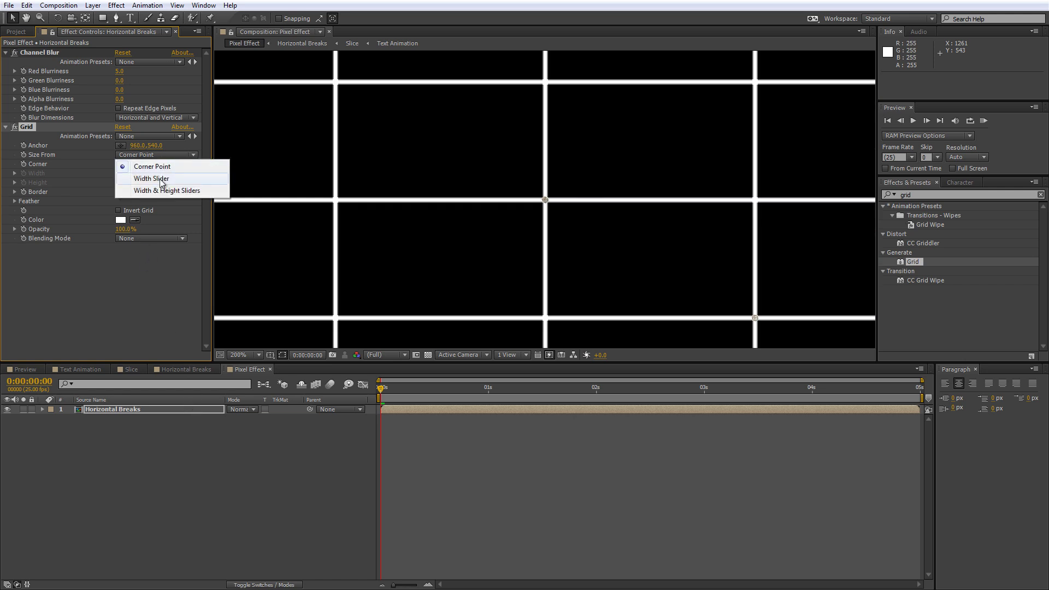
click(143, 191)
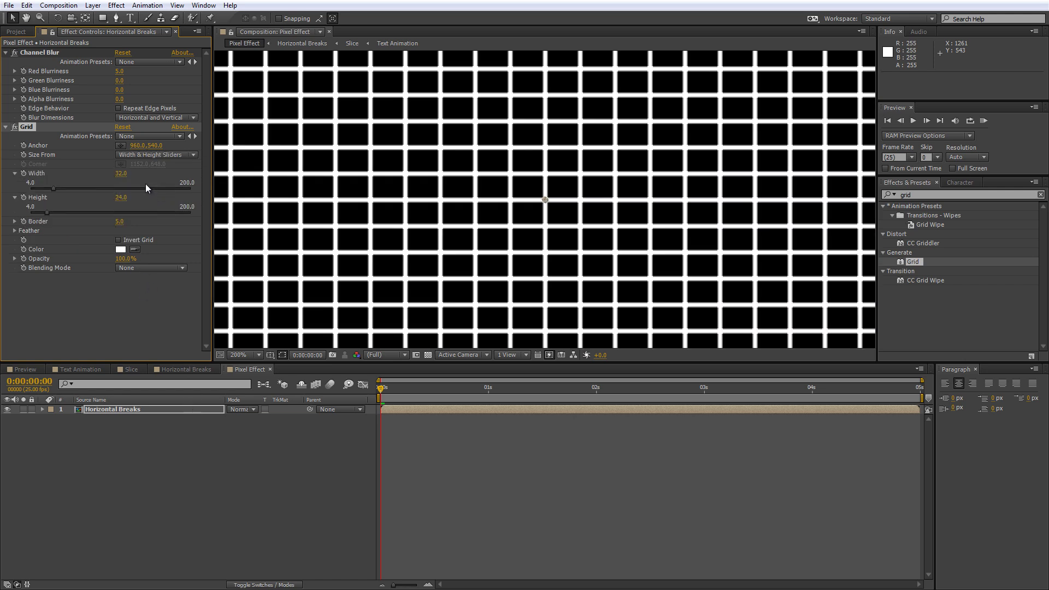
click(119, 173)
text(3)
key(Return)
click(121, 198)
text(6)
key(Return)
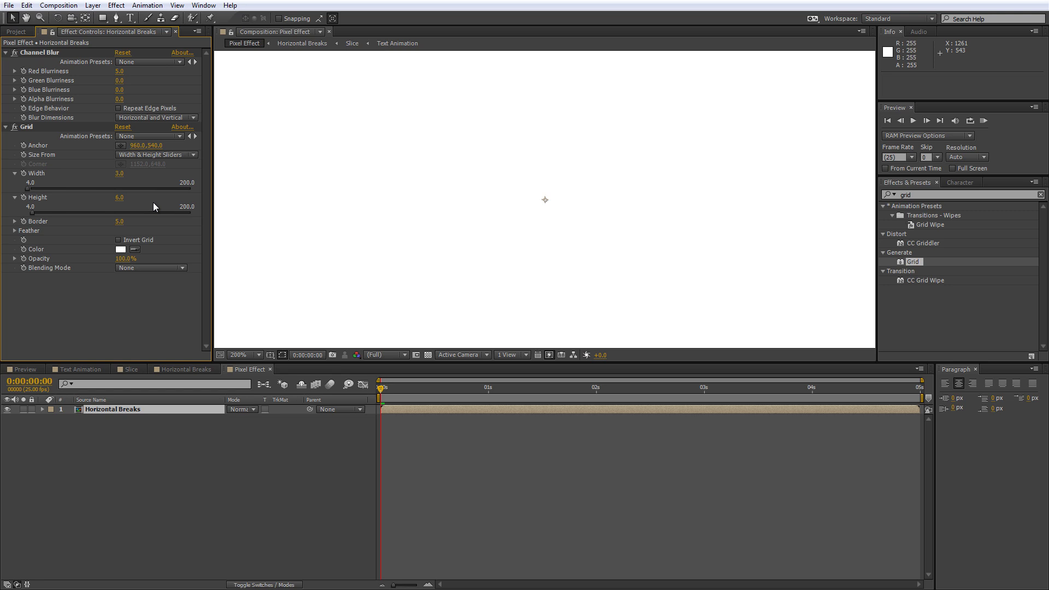
Give the grid Border 2, Invert Grid on, and Stencil Alpha blending.
click(119, 222)
text(2)
key(Return)
click(119, 239)
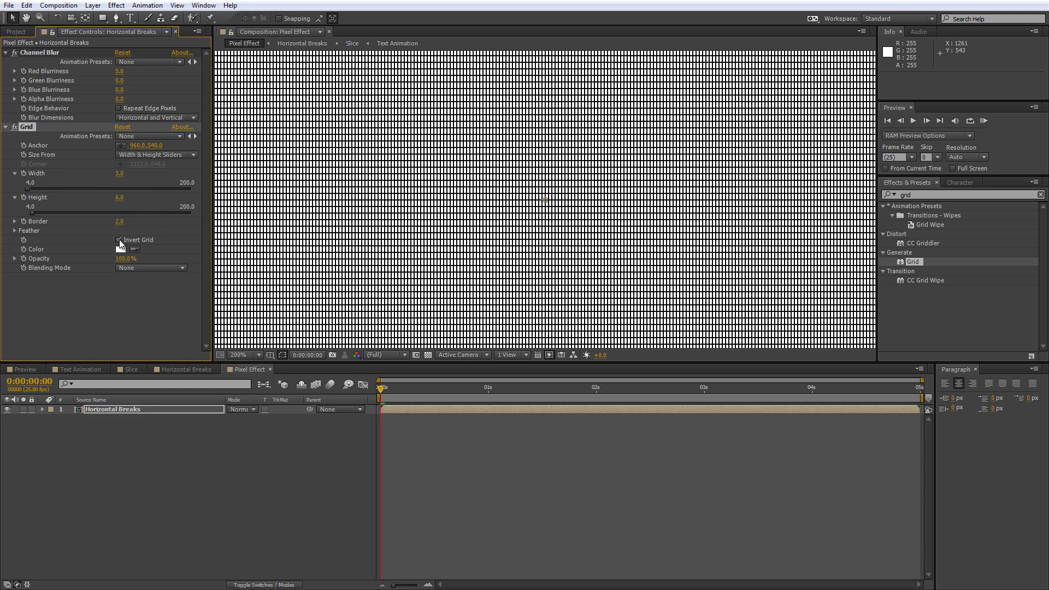
click(153, 267)
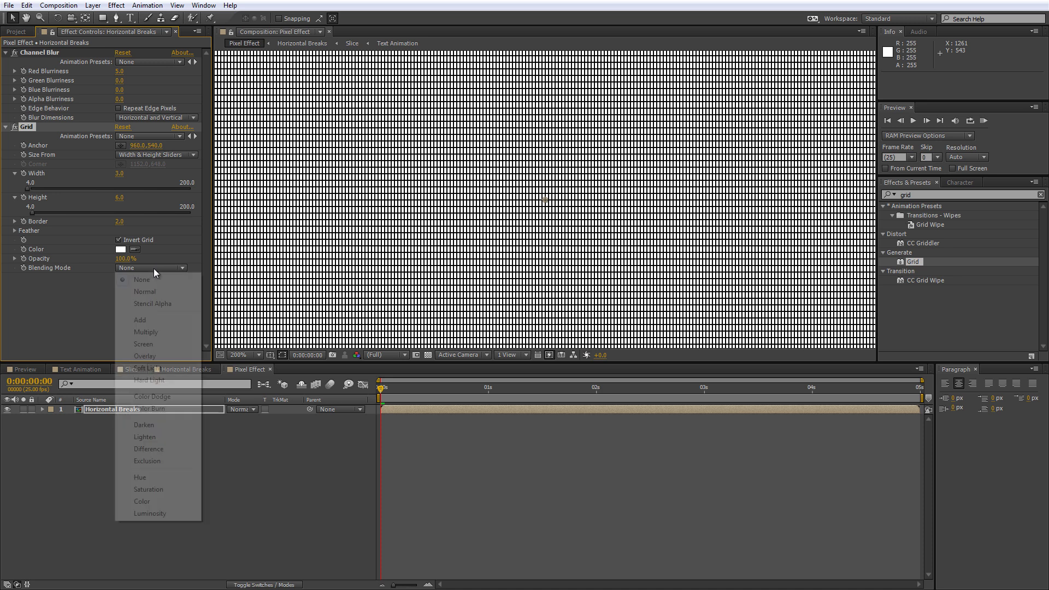
click(157, 303)
key(period)
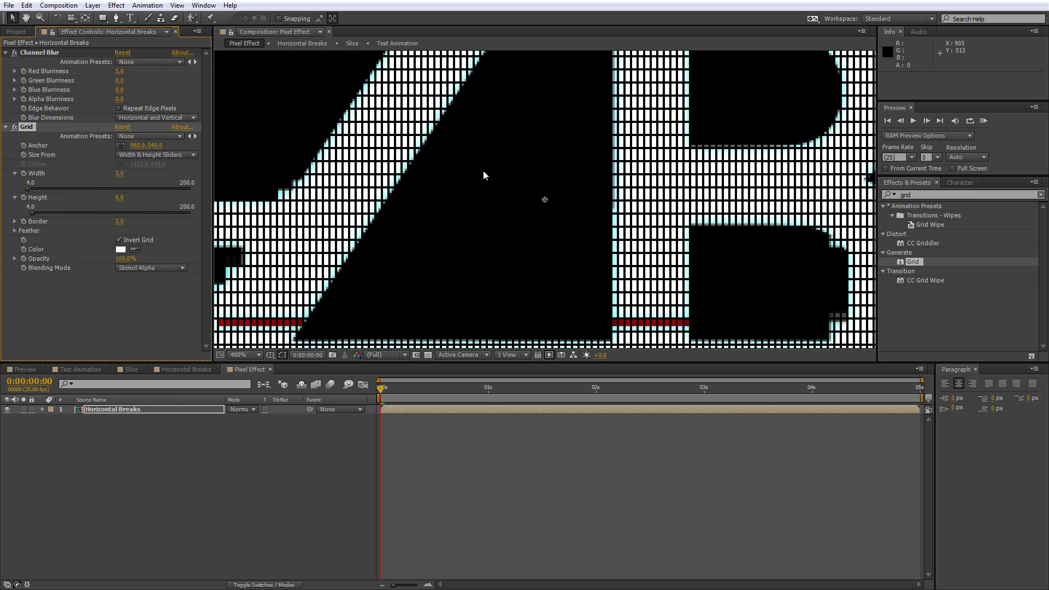
key(comma)
key(comma)
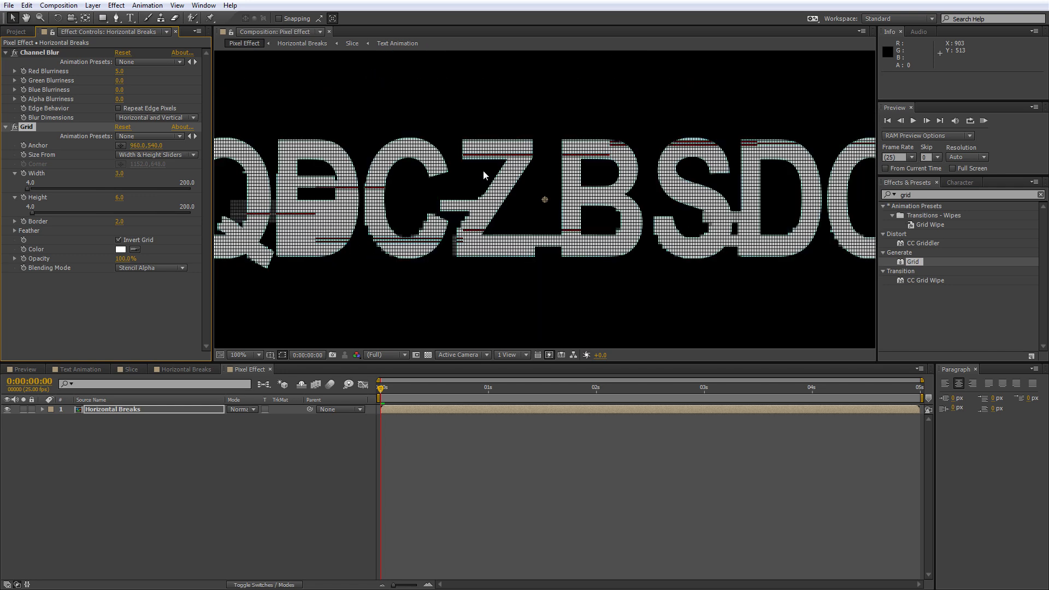
Add Glow below Grid and render a full preview of the pixel-grid title.
click(926, 196)
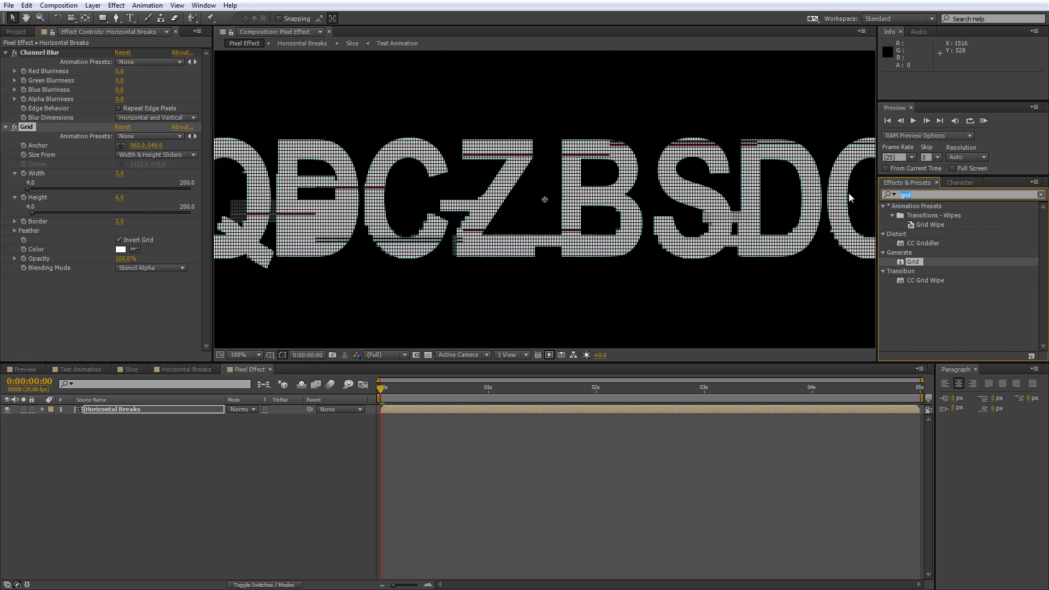
text(glow)
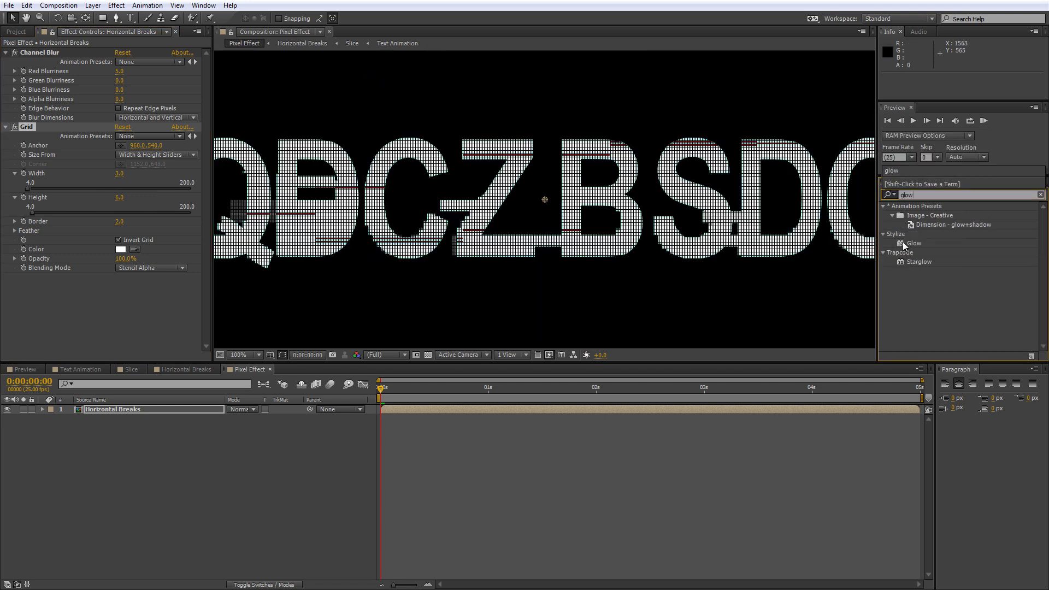
drag(912, 243, 154, 297)
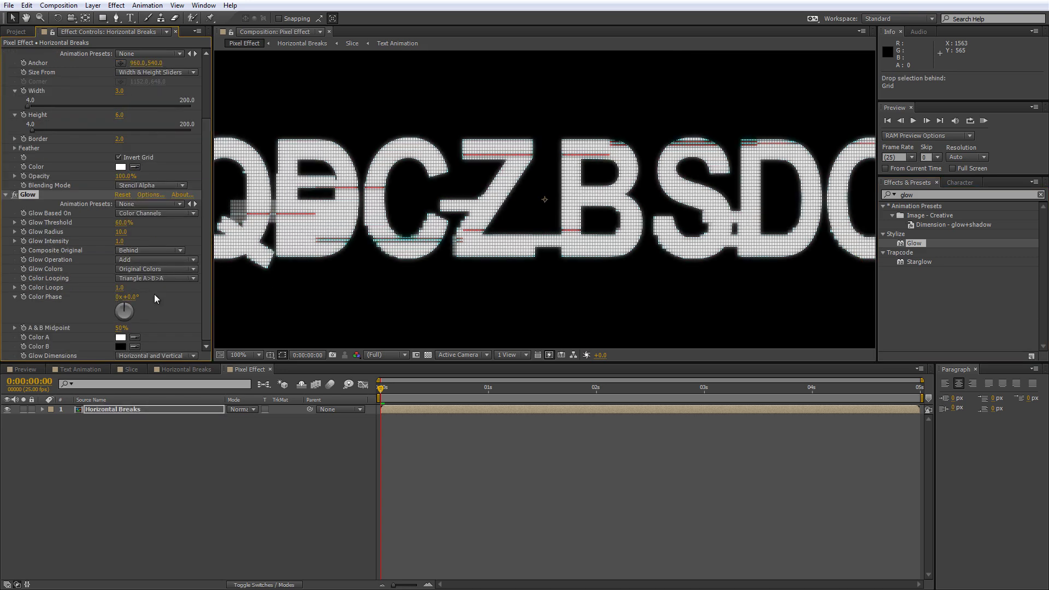
key(comma)
key(KP_0)
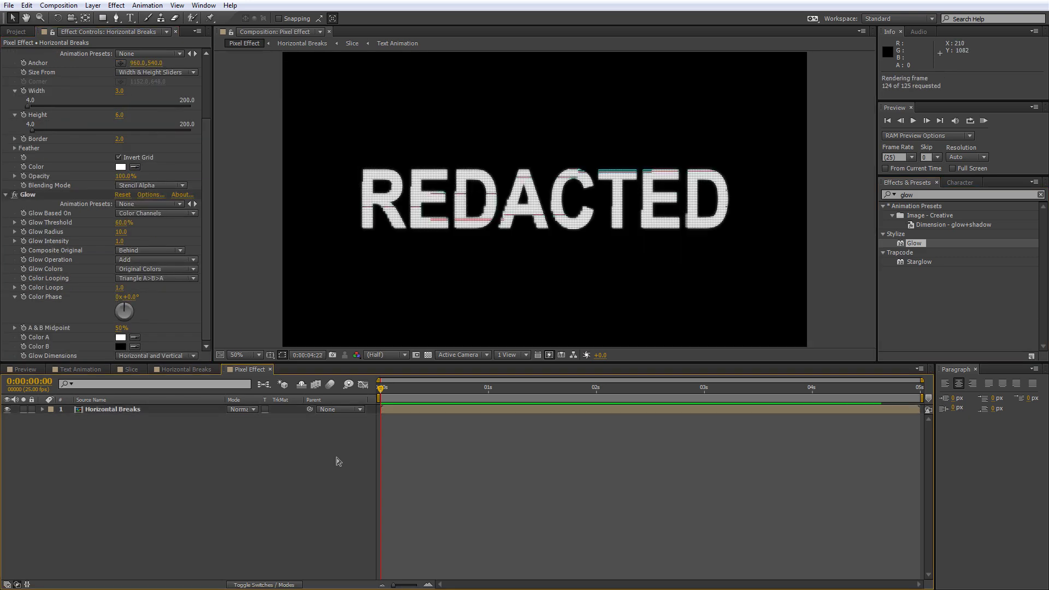